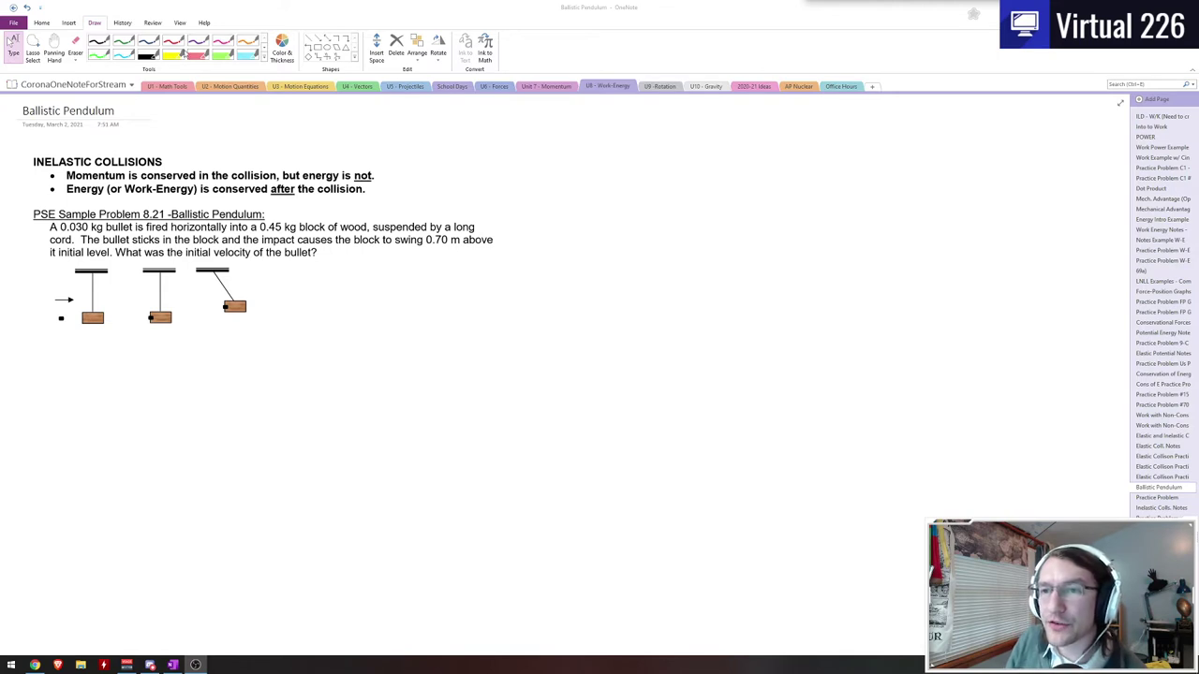
Step: Highlight the momentum-conservation bullet in yellow and circle 'after the collision.' in orange ink
{"action": "left_click", "coordinate": [177, 56]}
{"action": "left_click_drag", "start_coordinate": [58, 177], "coordinate": [373, 175]}
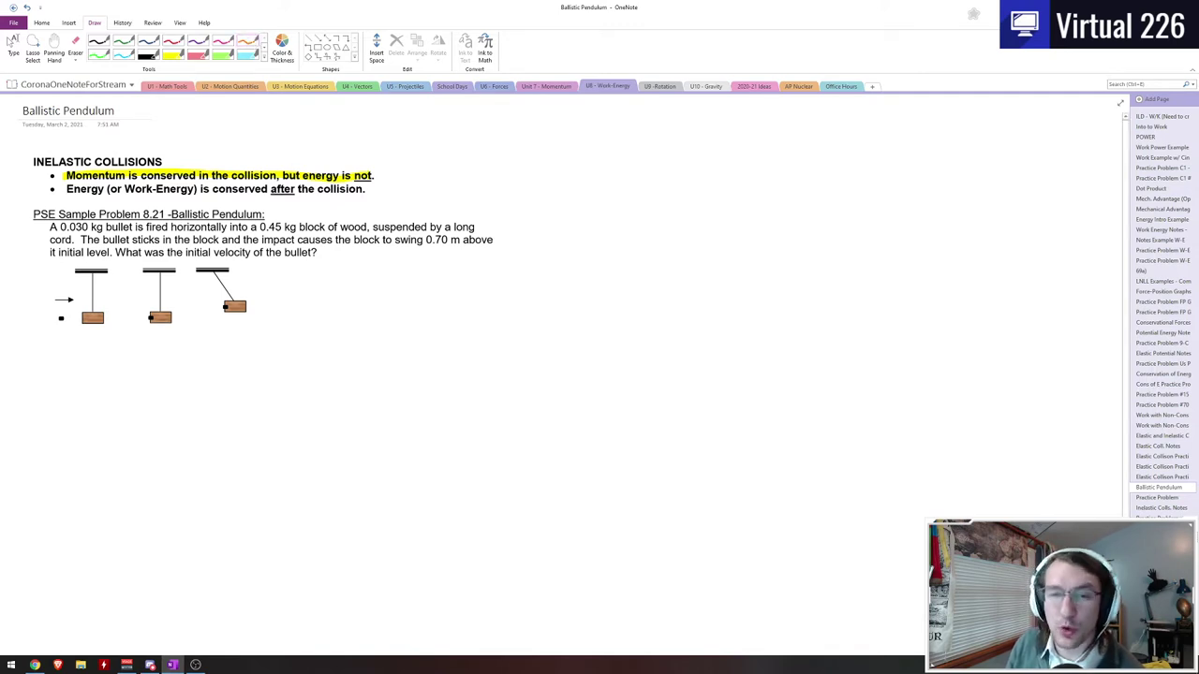
{"action": "mouse_move", "coordinate": [286, 182]}
{"action": "left_mouse_down"}
{"action": "mouse_move", "coordinate": [351, 197]}
{"action": "mouse_move", "coordinate": [382, 183]}
{"action": "mouse_move", "coordinate": [292, 181]}
{"action": "left_mouse_up"}
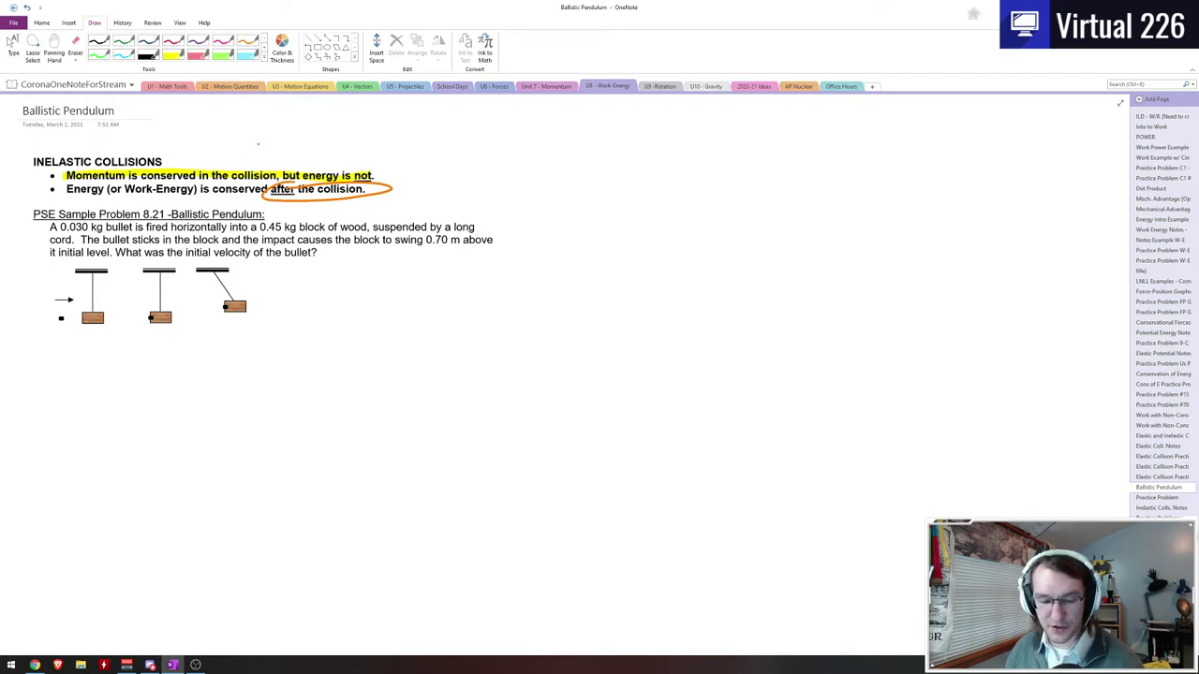
Step: Draw the bullet as a pink D and label it .03kg
{"action": "left_click", "coordinate": [173, 45]}
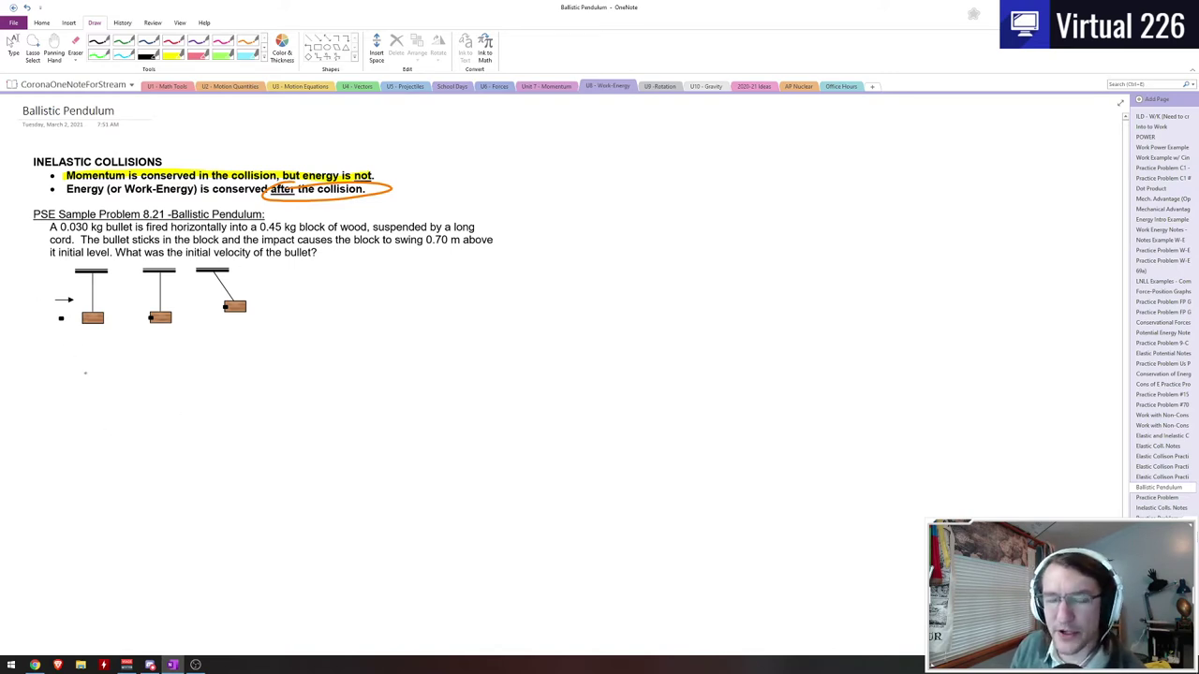
{"action": "mouse_move", "coordinate": [131, 414]}
{"action": "left_mouse_down"}
{"action": "mouse_move", "coordinate": [132, 446]}
{"action": "mouse_move", "coordinate": [162, 423]}
{"action": "mouse_move", "coordinate": [153, 414]}
{"action": "mouse_move", "coordinate": [182, 428]}
{"action": "left_mouse_up"}
{"action": "mouse_move", "coordinate": [123, 382]}
{"action": "left_mouse_down"}
{"action": "mouse_move", "coordinate": [116, 401]}
{"action": "mouse_move", "coordinate": [128, 383]}
{"action": "left_mouse_up"}
{"action": "mouse_move", "coordinate": [137, 381]}
{"action": "left_mouse_down"}
{"action": "mouse_move", "coordinate": [140, 399]}
{"action": "mouse_move", "coordinate": [174, 397]}
{"action": "left_mouse_up"}
{"action": "left_click_drag", "start_coordinate": [190, 380], "coordinate": [180, 409]}
{"action": "left_click_drag", "start_coordinate": [191, 385], "coordinate": [198, 382]}
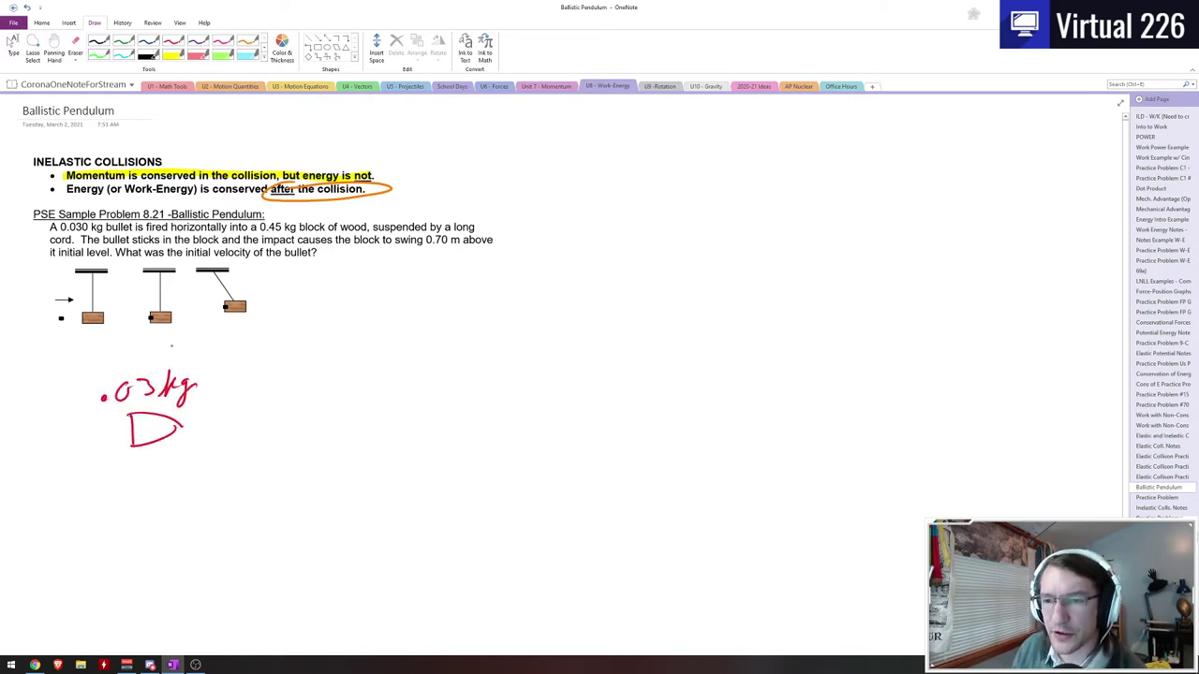
Step: Draw the .45kg wooden block in black hanging from a vertical string
{"action": "left_click", "coordinate": [148, 53]}
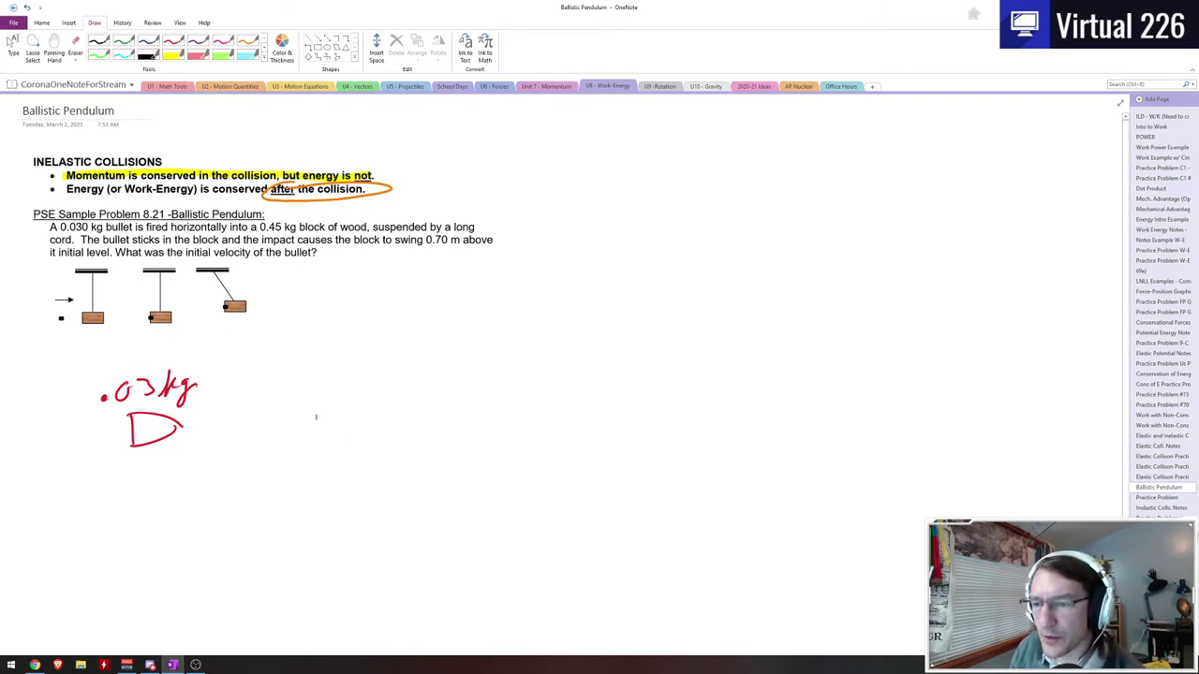
{"action": "mouse_move", "coordinate": [316, 388]}
{"action": "left_mouse_down"}
{"action": "mouse_move", "coordinate": [343, 467]}
{"action": "mouse_move", "coordinate": [415, 442]}
{"action": "mouse_move", "coordinate": [394, 391]}
{"action": "mouse_move", "coordinate": [328, 390]}
{"action": "mouse_move", "coordinate": [342, 433]}
{"action": "mouse_move", "coordinate": [405, 454]}
{"action": "left_mouse_up"}
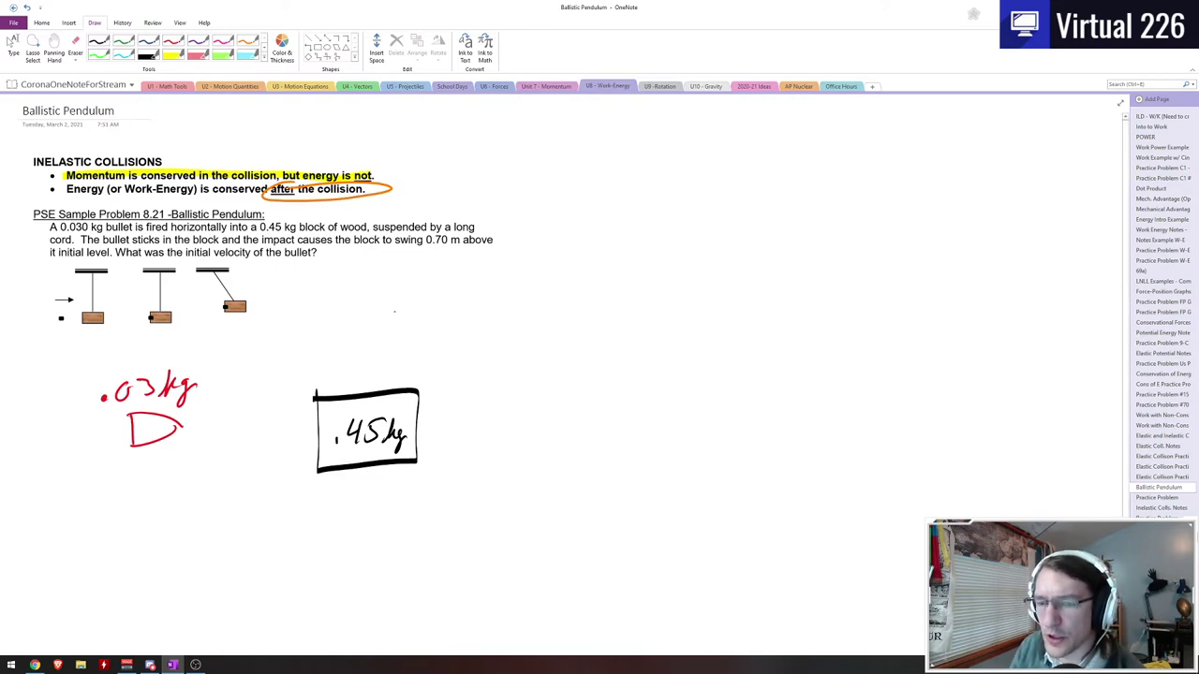
{"action": "left_click_drag", "start_coordinate": [360, 307], "coordinate": [366, 394]}
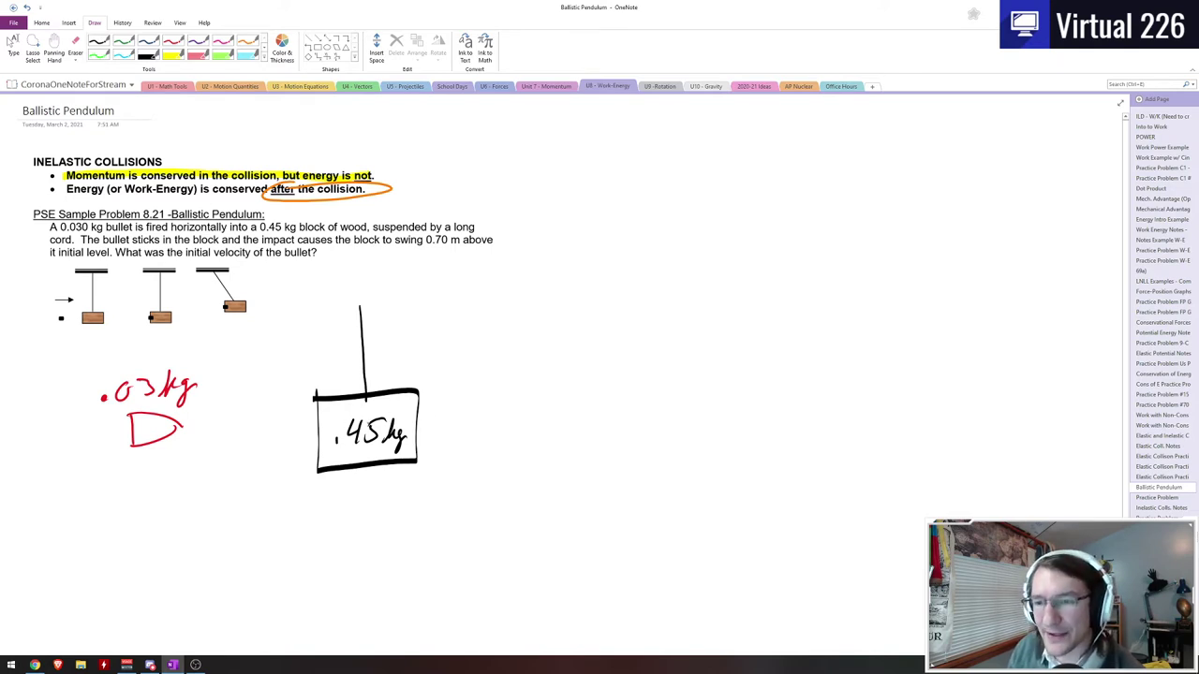
Step: Draw a divider line, then the swung string and block with a red D and .48kg
{"action": "left_click_drag", "start_coordinate": [498, 285], "coordinate": [510, 596]}
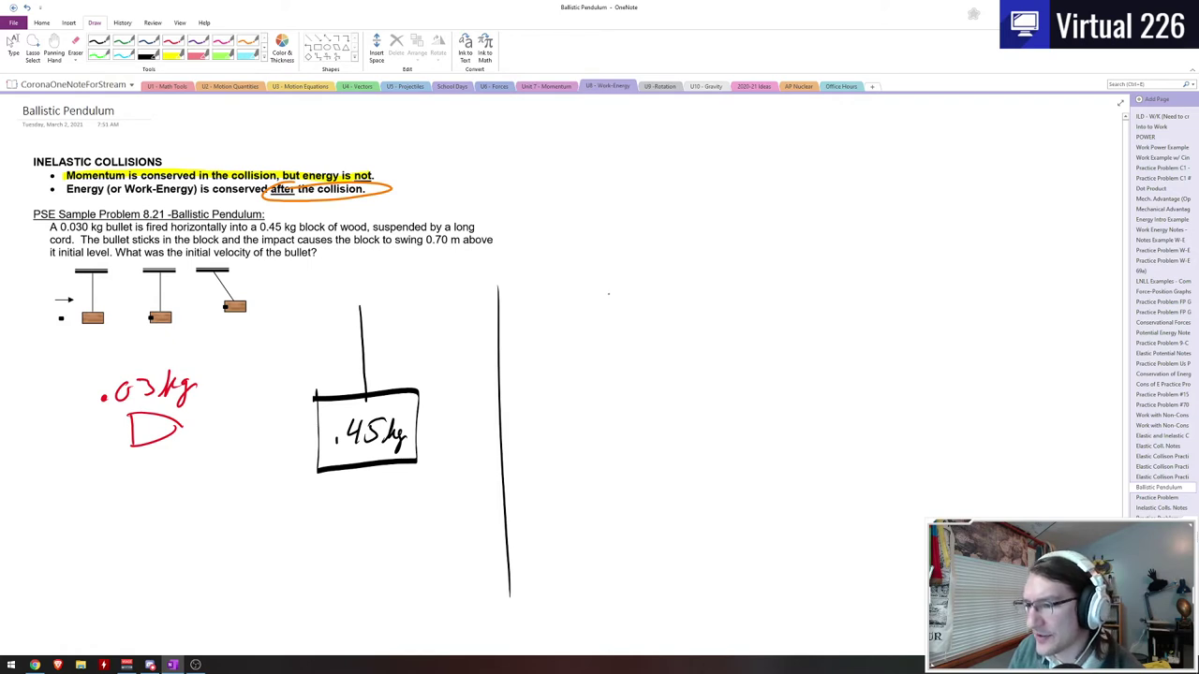
{"action": "mouse_move", "coordinate": [608, 294]}
{"action": "left_mouse_down"}
{"action": "mouse_move", "coordinate": [705, 374]}
{"action": "mouse_move", "coordinate": [698, 380]}
{"action": "mouse_move", "coordinate": [755, 381]}
{"action": "mouse_move", "coordinate": [753, 426]}
{"action": "mouse_move", "coordinate": [652, 424]}
{"action": "mouse_move", "coordinate": [658, 378]}
{"action": "left_mouse_up"}
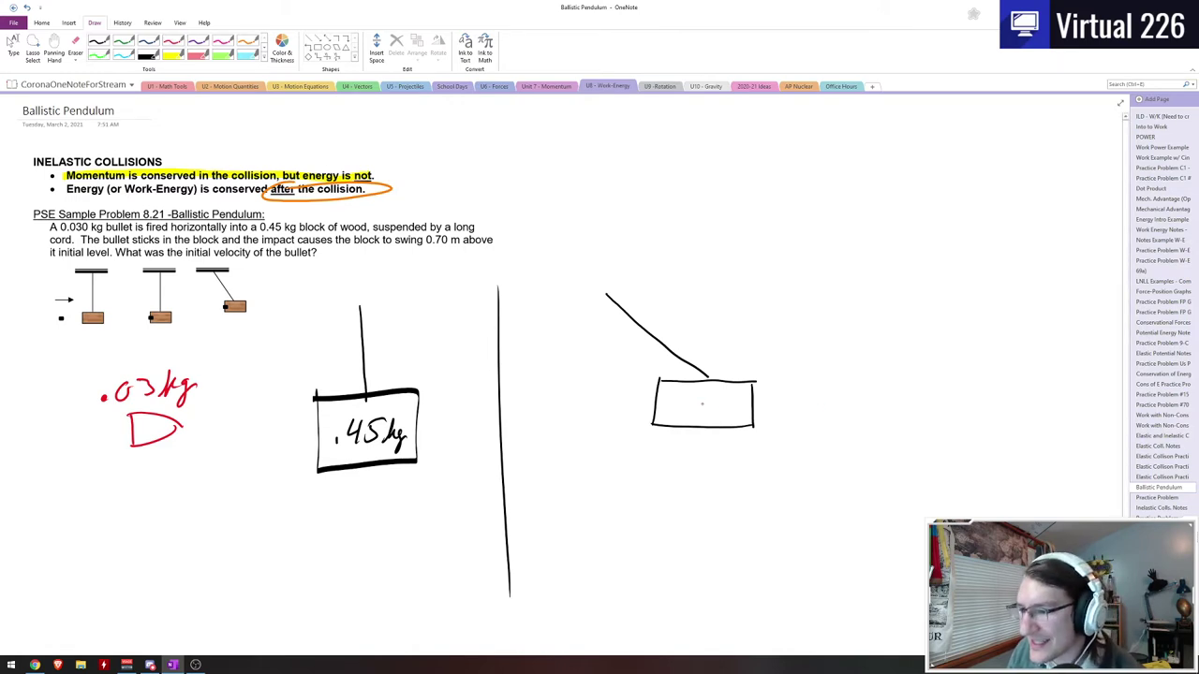
{"action": "left_click_drag", "start_coordinate": [687, 396], "coordinate": [689, 412]}
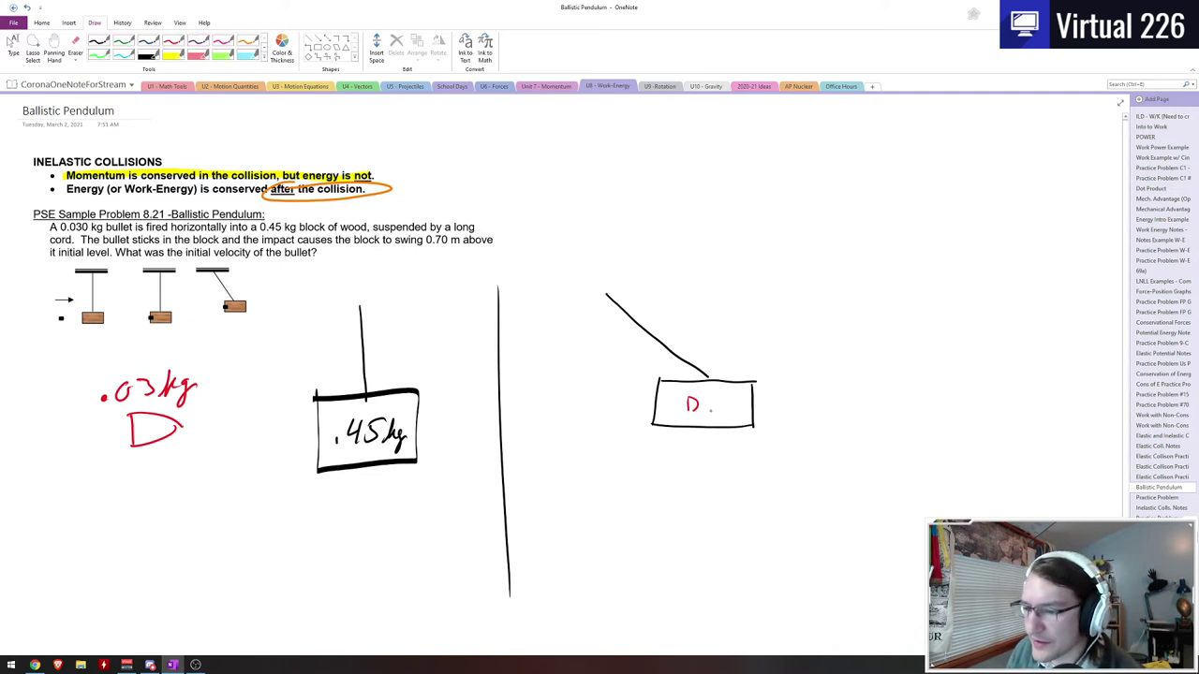
{"action": "left_click", "coordinate": [713, 408]}
{"action": "left_click_drag", "start_coordinate": [726, 397], "coordinate": [731, 416]}
{"action": "mouse_move", "coordinate": [745, 400]}
{"action": "left_mouse_down"}
{"action": "mouse_move", "coordinate": [747, 417]}
{"action": "mouse_move", "coordinate": [758, 412]}
{"action": "left_mouse_up"}
{"action": "left_click_drag", "start_coordinate": [768, 403], "coordinate": [763, 424]}
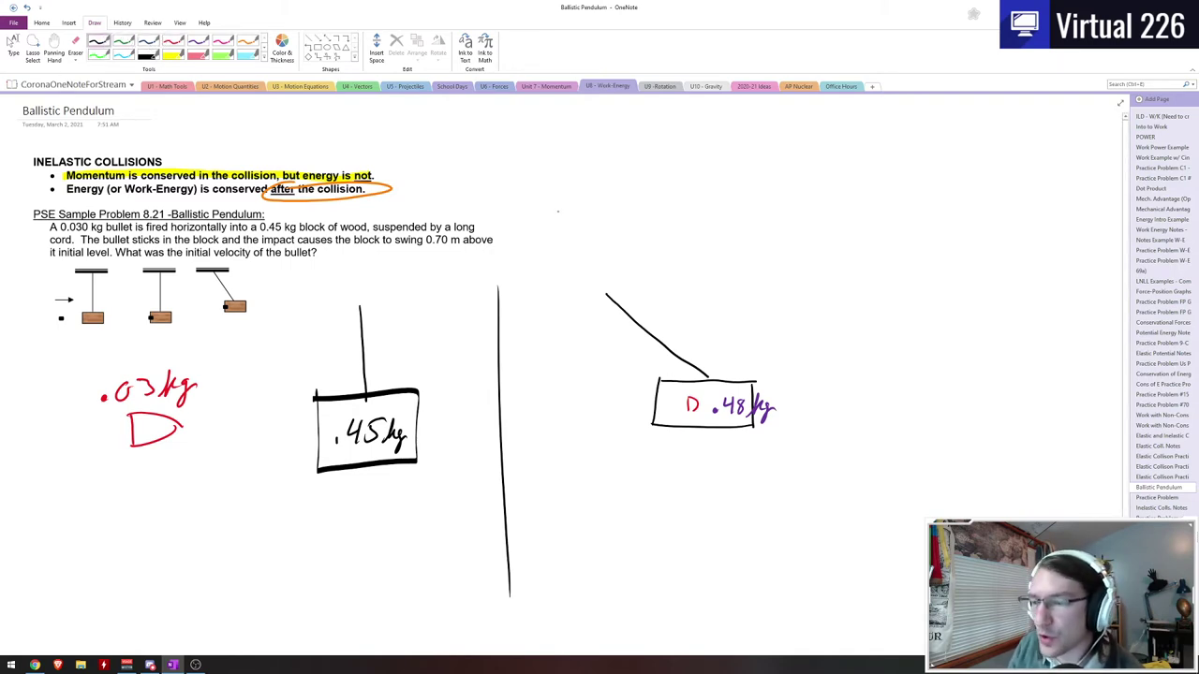
Step: Draw the string's rest position and green height marks labelled hf
{"action": "mouse_move", "coordinate": [605, 296]}
{"action": "left_mouse_down"}
{"action": "mouse_move", "coordinate": [609, 428]}
{"action": "mouse_move", "coordinate": [574, 431]}
{"action": "mouse_move", "coordinate": [649, 429]}
{"action": "mouse_move", "coordinate": [636, 479]}
{"action": "mouse_move", "coordinate": [552, 430]}
{"action": "left_mouse_up"}
{"action": "left_click", "coordinate": [176, 44]}
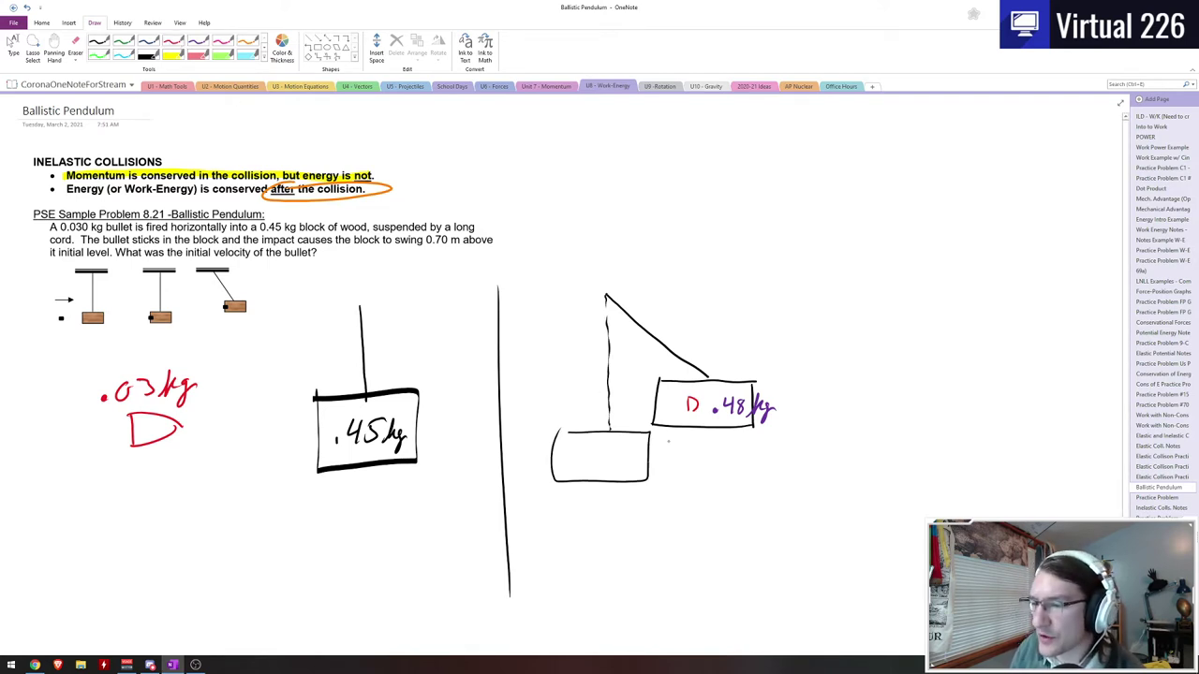
{"action": "left_click", "coordinate": [120, 45]}
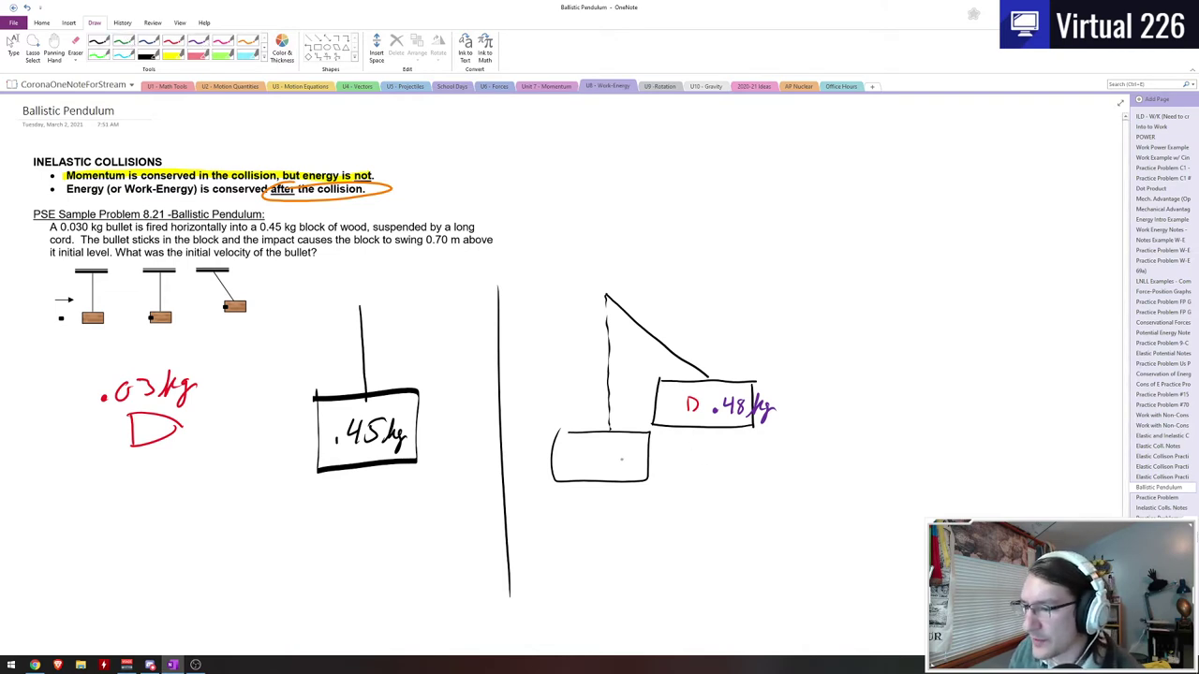
{"action": "left_click_drag", "start_coordinate": [625, 458], "coordinate": [675, 458]}
{"action": "mouse_move", "coordinate": [639, 401]}
{"action": "left_mouse_down"}
{"action": "mouse_move", "coordinate": [669, 401]}
{"action": "mouse_move", "coordinate": [604, 429]}
{"action": "mouse_move", "coordinate": [615, 451]}
{"action": "left_mouse_up"}
{"action": "left_click_drag", "start_coordinate": [573, 402], "coordinate": [582, 435]}
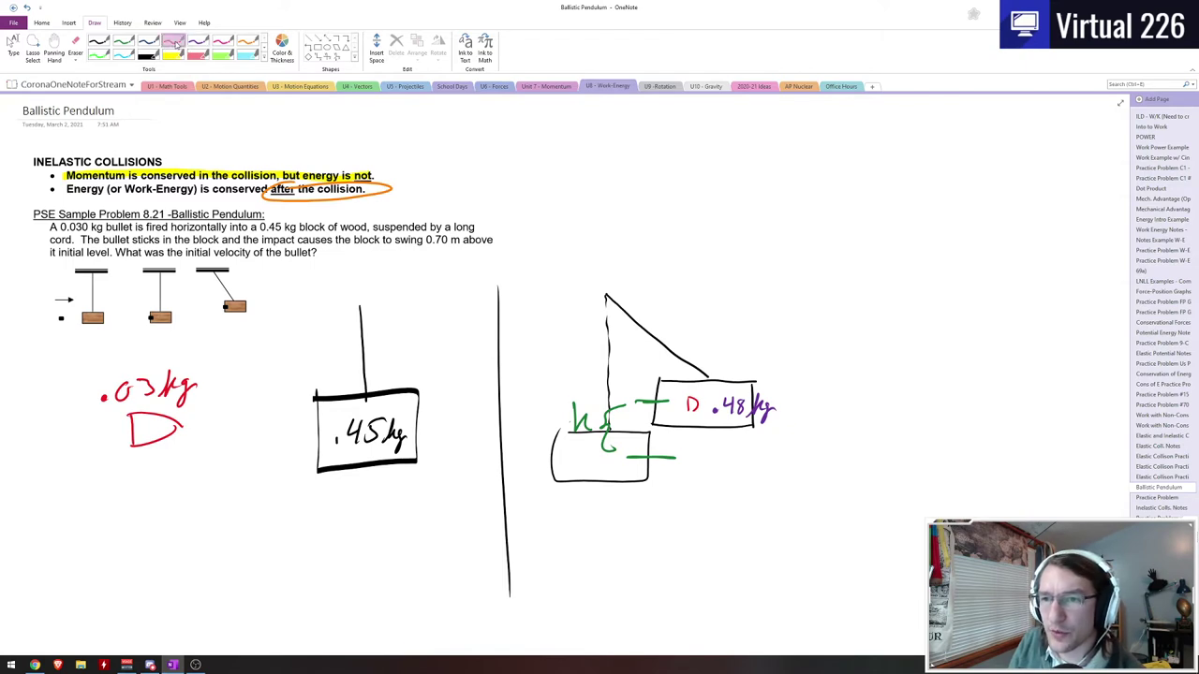
Step: Label the bullet's initial velocity v_i = ? in red
{"action": "left_click", "coordinate": [174, 44]}
{"action": "left_click_drag", "start_coordinate": [66, 480], "coordinate": [94, 466]}
{"action": "mouse_move", "coordinate": [97, 489]}
{"action": "left_mouse_down"}
{"action": "mouse_move", "coordinate": [98, 504]}
{"action": "mouse_move", "coordinate": [122, 468]}
{"action": "left_mouse_up"}
{"action": "left_click_drag", "start_coordinate": [112, 482], "coordinate": [143, 475]}
{"action": "left_click_drag", "start_coordinate": [60, 470], "coordinate": [85, 451]}
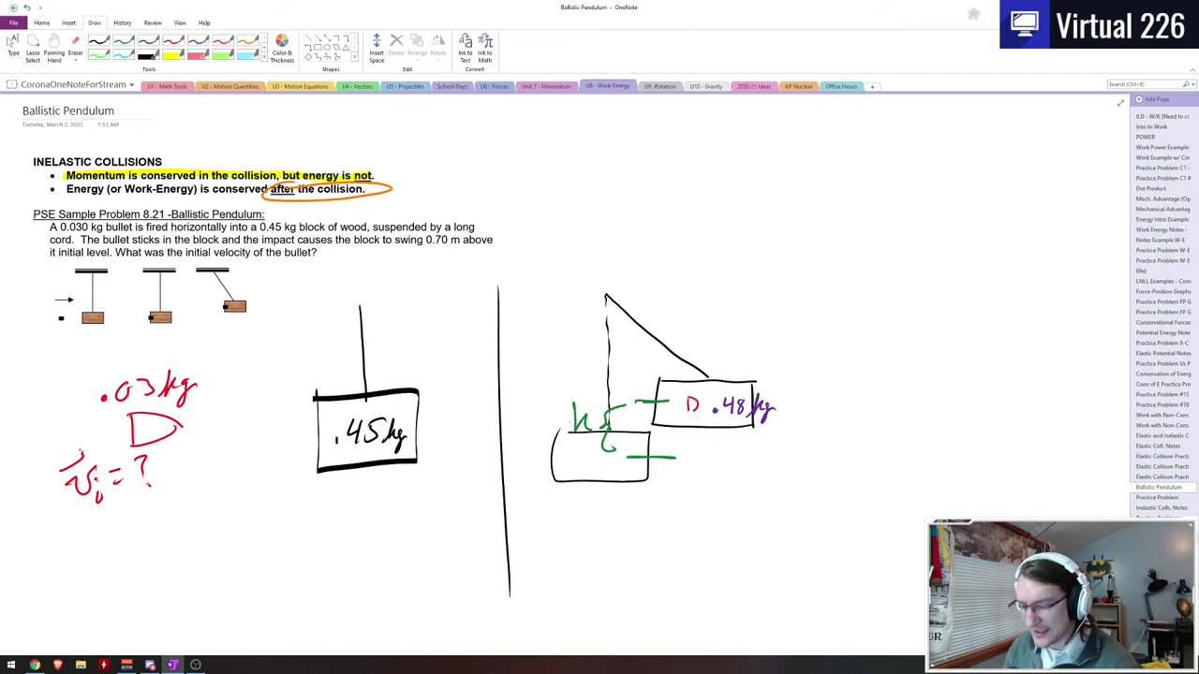
Step: Pan down to empty space and write a boxed 'p:' momentum label
{"action": "left_click", "coordinate": [53, 47]}
{"action": "left_click_drag", "start_coordinate": [530, 524], "coordinate": [543, 235]}
{"action": "left_click", "coordinate": [198, 42]}
{"action": "mouse_move", "coordinate": [49, 454]}
{"action": "left_mouse_down"}
{"action": "mouse_move", "coordinate": [46, 408]}
{"action": "mouse_move", "coordinate": [58, 427]}
{"action": "left_mouse_up"}
{"action": "left_click", "coordinate": [79, 416]}
{"action": "left_click", "coordinate": [79, 436]}
{"action": "mouse_move", "coordinate": [17, 470]}
{"action": "left_mouse_down"}
{"action": "mouse_move", "coordinate": [112, 398]}
{"action": "mouse_move", "coordinate": [43, 393]}
{"action": "mouse_move", "coordinate": [60, 403]}
{"action": "left_mouse_up"}
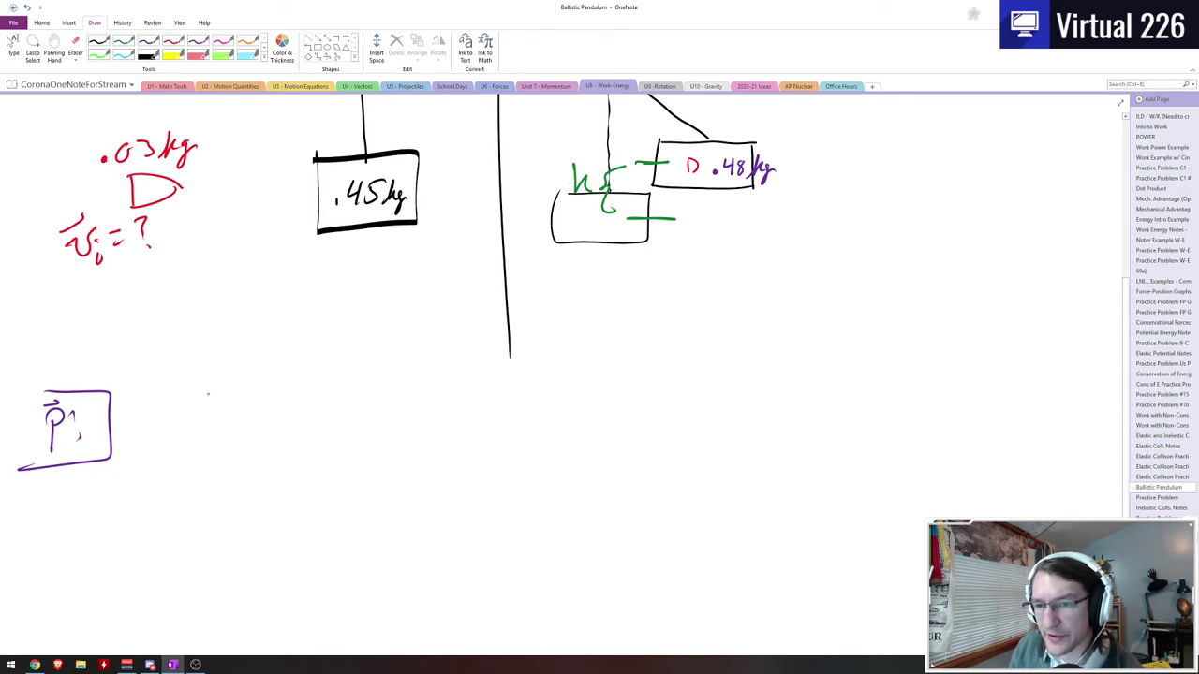
Step: Write (.03)(v_i) = in purple ink beside the p label
{"action": "left_click_drag", "start_coordinate": [200, 354], "coordinate": [178, 401]}
{"action": "left_click", "coordinate": [190, 392]}
{"action": "left_click_drag", "start_coordinate": [229, 371], "coordinate": [226, 373]}
{"action": "mouse_move", "coordinate": [236, 371]}
{"action": "left_mouse_down"}
{"action": "mouse_move", "coordinate": [251, 378]}
{"action": "mouse_move", "coordinate": [241, 397]}
{"action": "left_mouse_up"}
{"action": "left_click_drag", "start_coordinate": [261, 352], "coordinate": [265, 397]}
{"action": "mouse_move", "coordinate": [281, 348]}
{"action": "left_mouse_down"}
{"action": "mouse_move", "coordinate": [279, 397]}
{"action": "mouse_move", "coordinate": [323, 373]}
{"action": "left_mouse_up"}
{"action": "left_click_drag", "start_coordinate": [317, 396], "coordinate": [320, 406]}
{"action": "left_click_drag", "start_coordinate": [321, 345], "coordinate": [348, 410]}
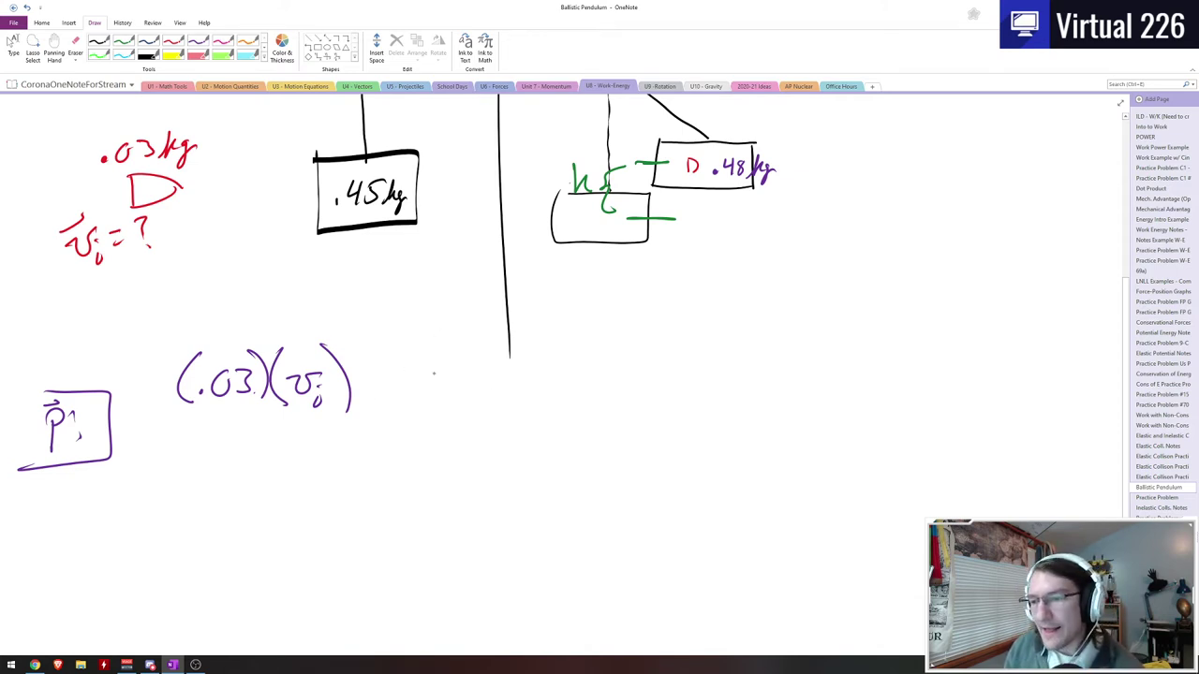
{"action": "left_click_drag", "start_coordinate": [438, 372], "coordinate": [461, 370]}
{"action": "left_click_drag", "start_coordinate": [436, 386], "coordinate": [461, 384]}
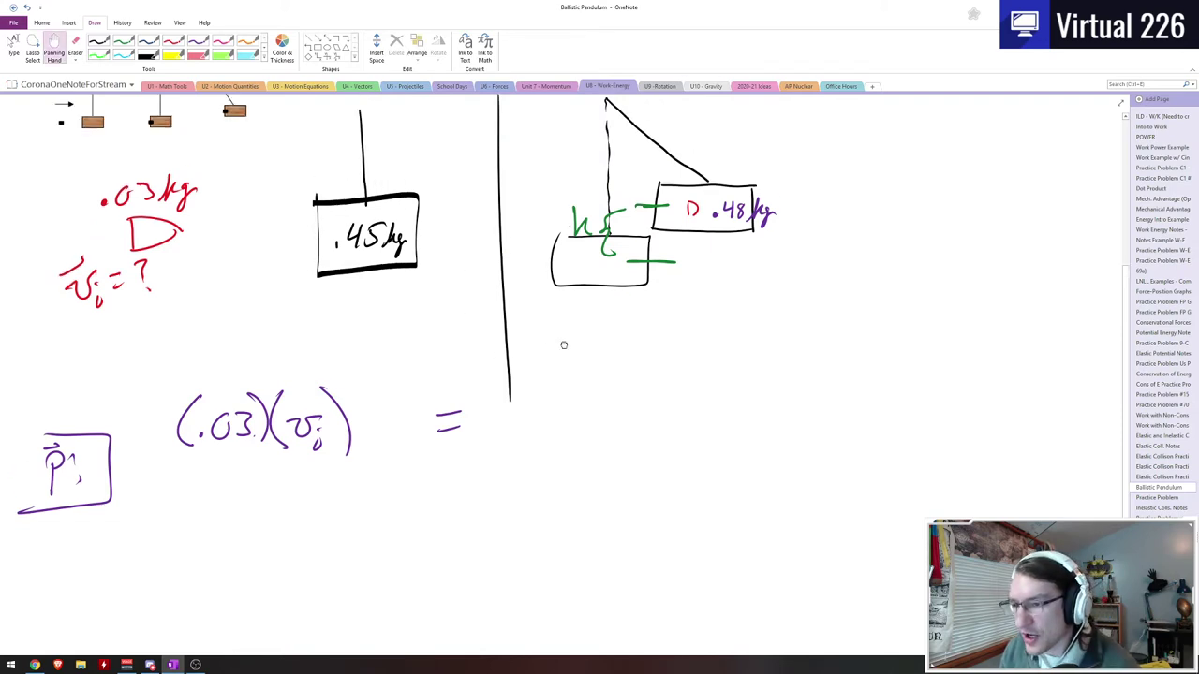
Step: Sketch the collision instant as a blue box with a red D, circled, with an arrow to the equation
{"action": "scroll", "coordinate": [524, 337], "scroll_direction": "up", "scroll_amount": 3}
{"action": "left_click", "coordinate": [148, 41]}
{"action": "mouse_move", "coordinate": [470, 335]}
{"action": "left_mouse_down"}
{"action": "mouse_move", "coordinate": [512, 336]}
{"action": "mouse_move", "coordinate": [539, 406]}
{"action": "mouse_move", "coordinate": [460, 339]}
{"action": "mouse_move", "coordinate": [476, 335]}
{"action": "mouse_move", "coordinate": [487, 374]}
{"action": "mouse_move", "coordinate": [497, 372]}
{"action": "left_mouse_up"}
{"action": "left_click", "coordinate": [173, 41]}
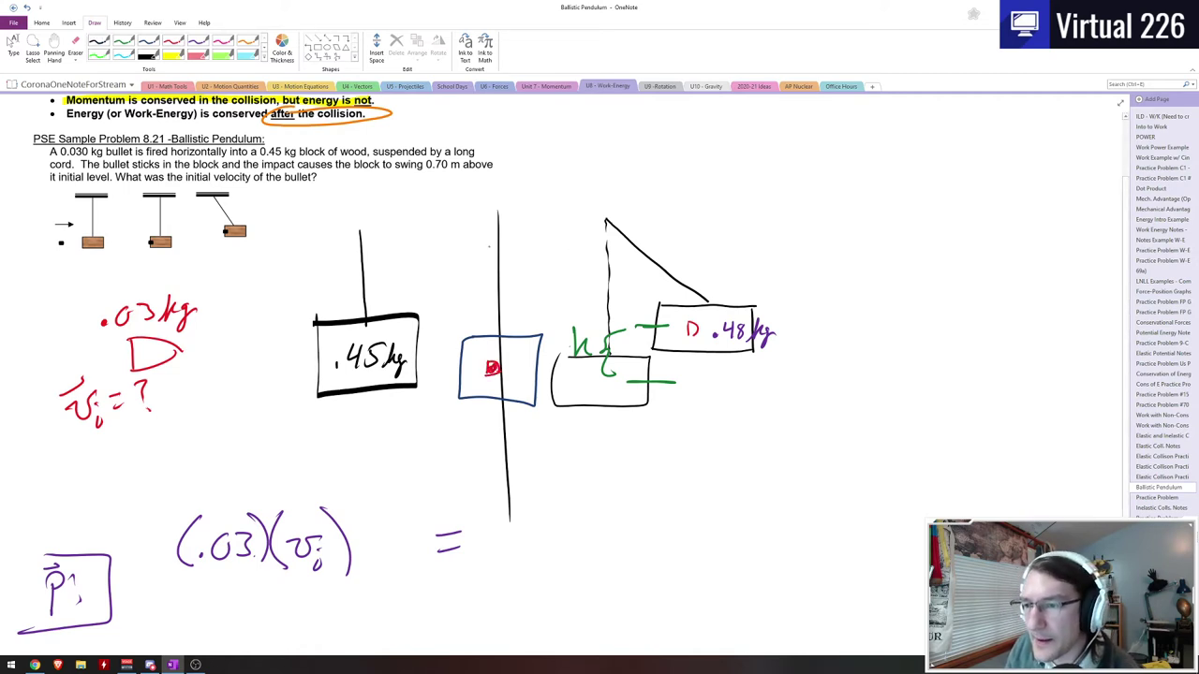
{"action": "left_click_drag", "start_coordinate": [490, 231], "coordinate": [494, 333]}
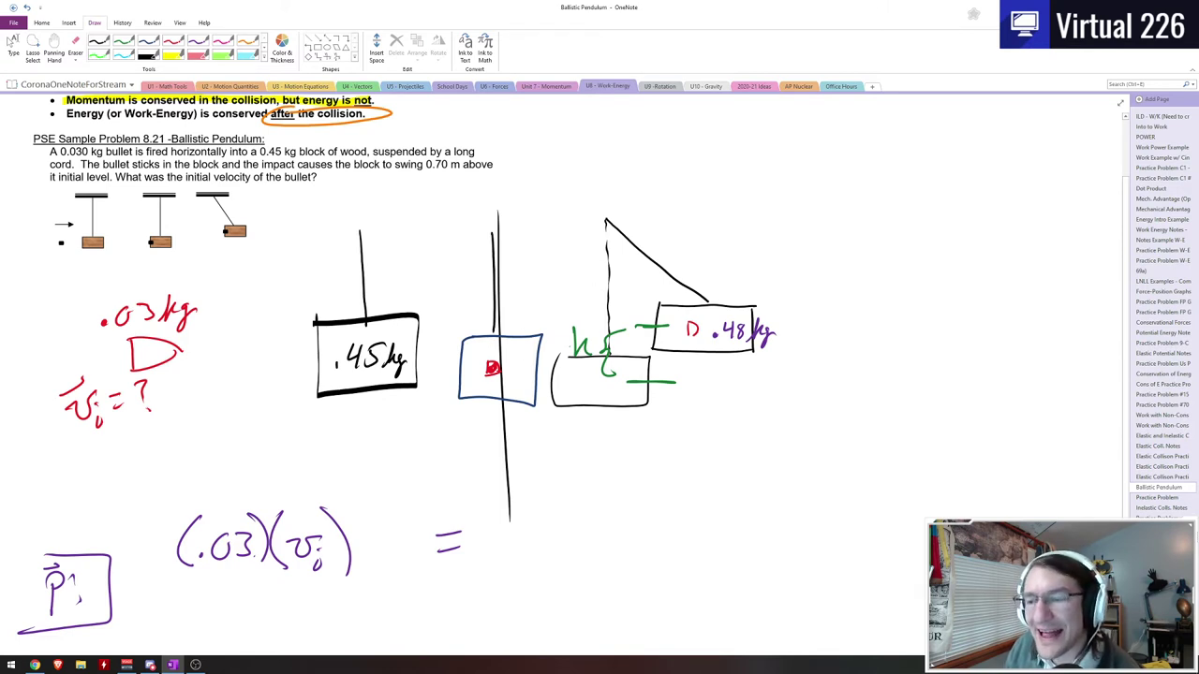
{"action": "mouse_move", "coordinate": [531, 254]}
{"action": "left_mouse_down"}
{"action": "mouse_move", "coordinate": [525, 451]}
{"action": "mouse_move", "coordinate": [547, 249]}
{"action": "left_mouse_up"}
{"action": "mouse_move", "coordinate": [496, 431]}
{"action": "left_mouse_down"}
{"action": "mouse_move", "coordinate": [501, 511]}
{"action": "mouse_move", "coordinate": [512, 497]}
{"action": "left_mouse_up"}
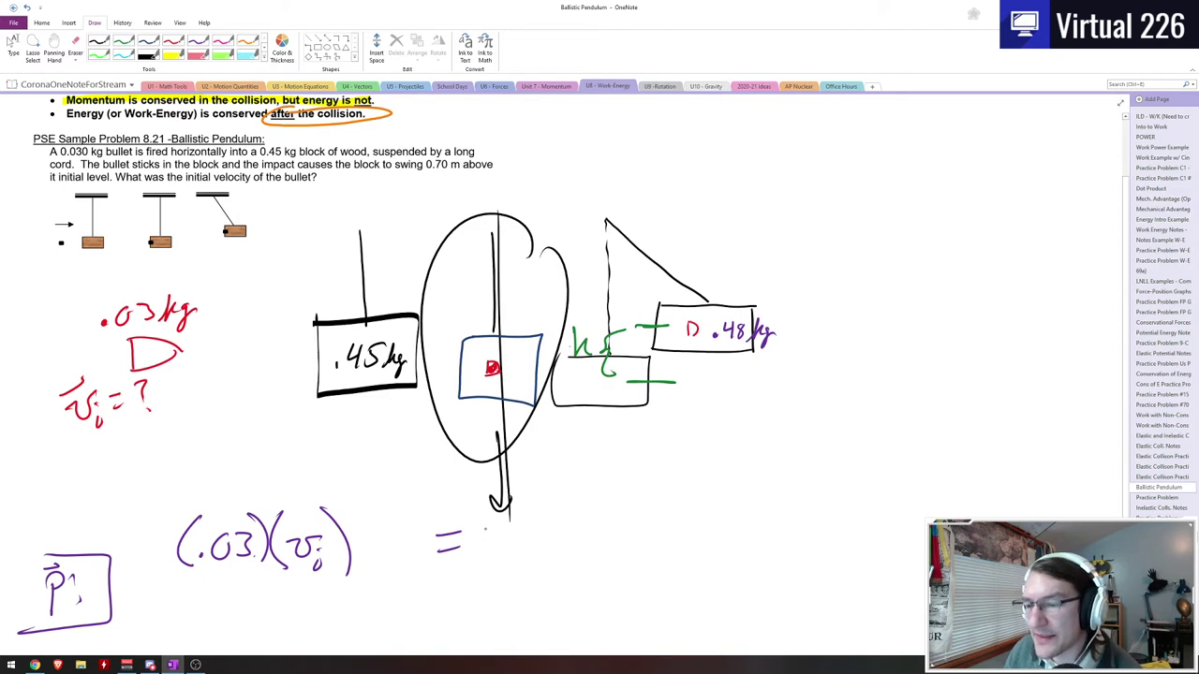
Step: Complete the right side as (.48)v_f and circle v_i in yellow
{"action": "mouse_move", "coordinate": [494, 522]}
{"action": "left_mouse_down"}
{"action": "mouse_move", "coordinate": [491, 575]}
{"action": "mouse_move", "coordinate": [527, 549]}
{"action": "mouse_move", "coordinate": [525, 565]}
{"action": "left_mouse_up"}
{"action": "mouse_move", "coordinate": [547, 539]}
{"action": "left_mouse_down"}
{"action": "mouse_move", "coordinate": [540, 565]}
{"action": "mouse_move", "coordinate": [547, 543]}
{"action": "mouse_move", "coordinate": [555, 574]}
{"action": "left_mouse_up"}
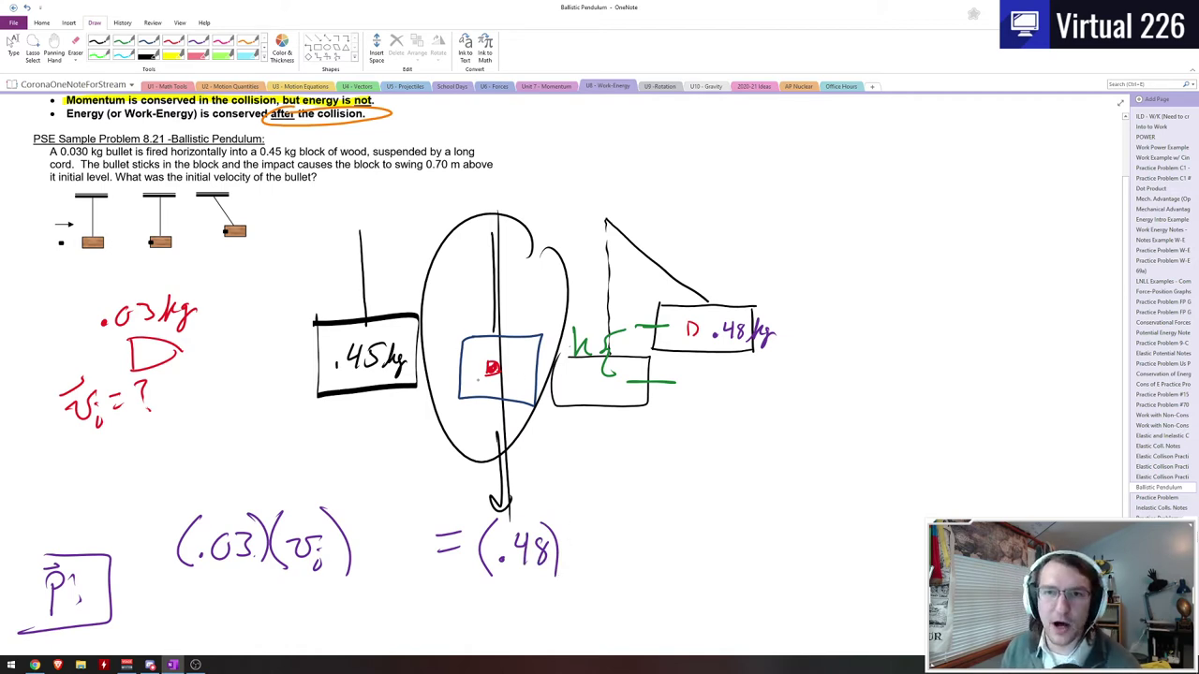
{"action": "mouse_move", "coordinate": [569, 541]}
{"action": "left_mouse_down"}
{"action": "mouse_move", "coordinate": [619, 544]}
{"action": "mouse_move", "coordinate": [613, 574]}
{"action": "left_mouse_up"}
{"action": "left_click_drag", "start_coordinate": [604, 561], "coordinate": [624, 559]}
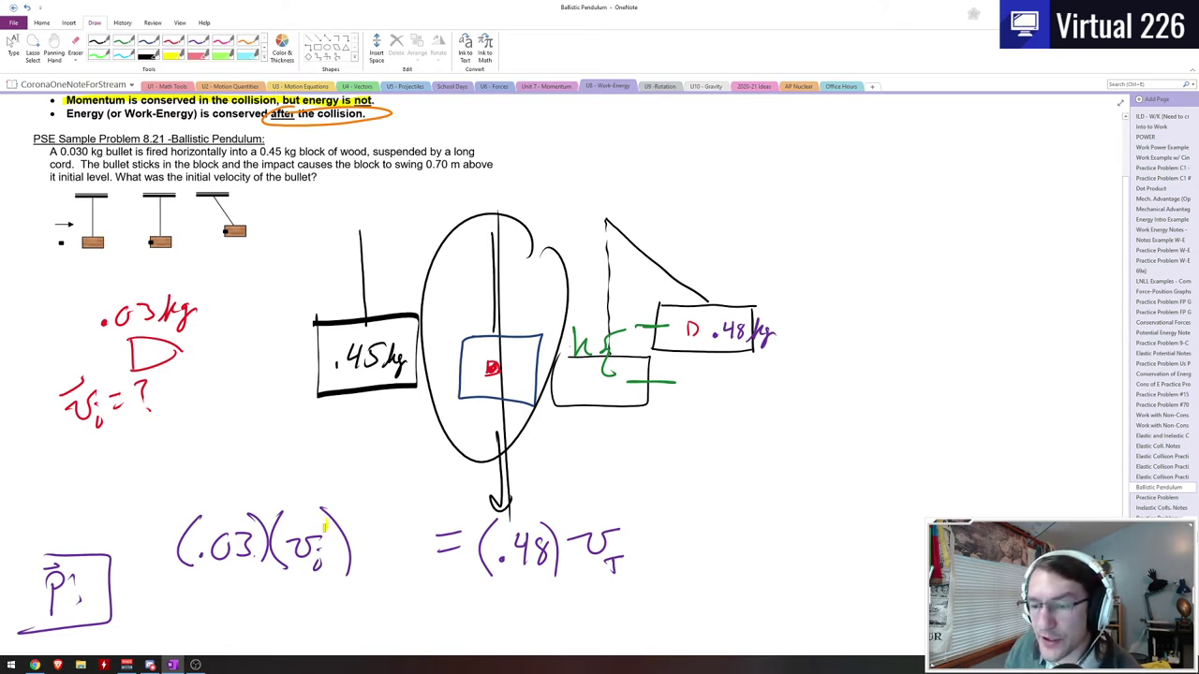
{"action": "left_click_drag", "start_coordinate": [323, 517], "coordinate": [339, 526]}
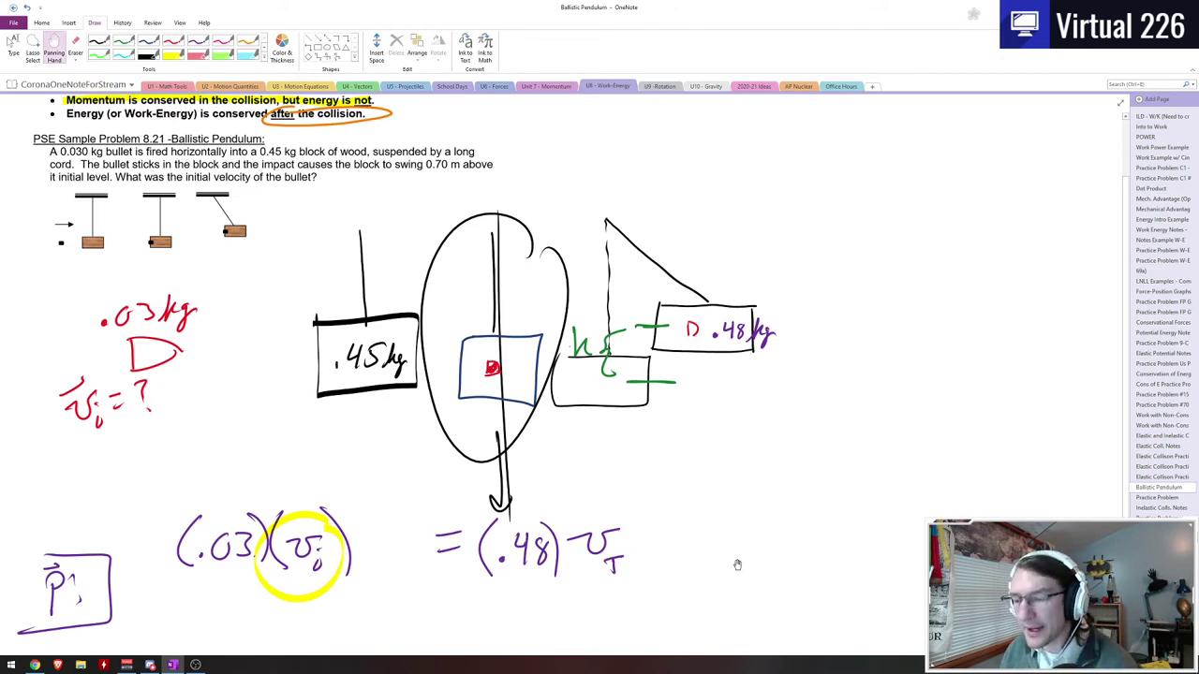
{"action": "left_click_drag", "start_coordinate": [736, 566], "coordinate": [739, 422]}
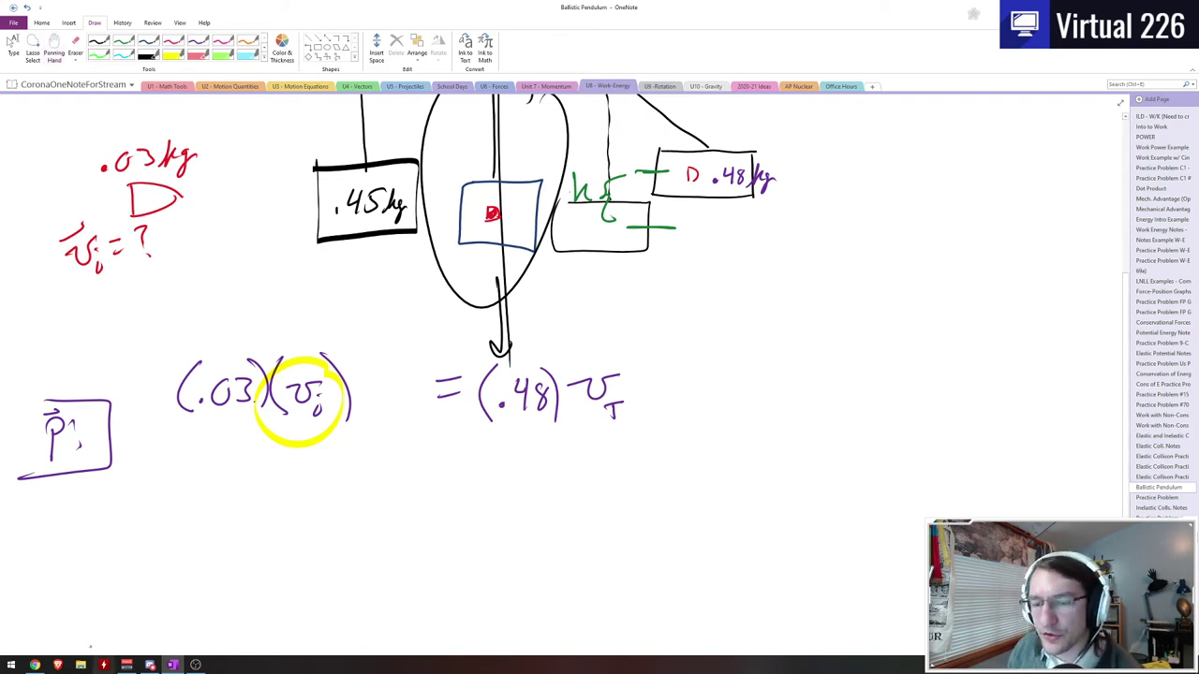
Step: Write a red-boxed 'E:' label below the momentum work and circle v_T
{"action": "left_click_drag", "start_coordinate": [406, 559], "coordinate": [409, 449]}
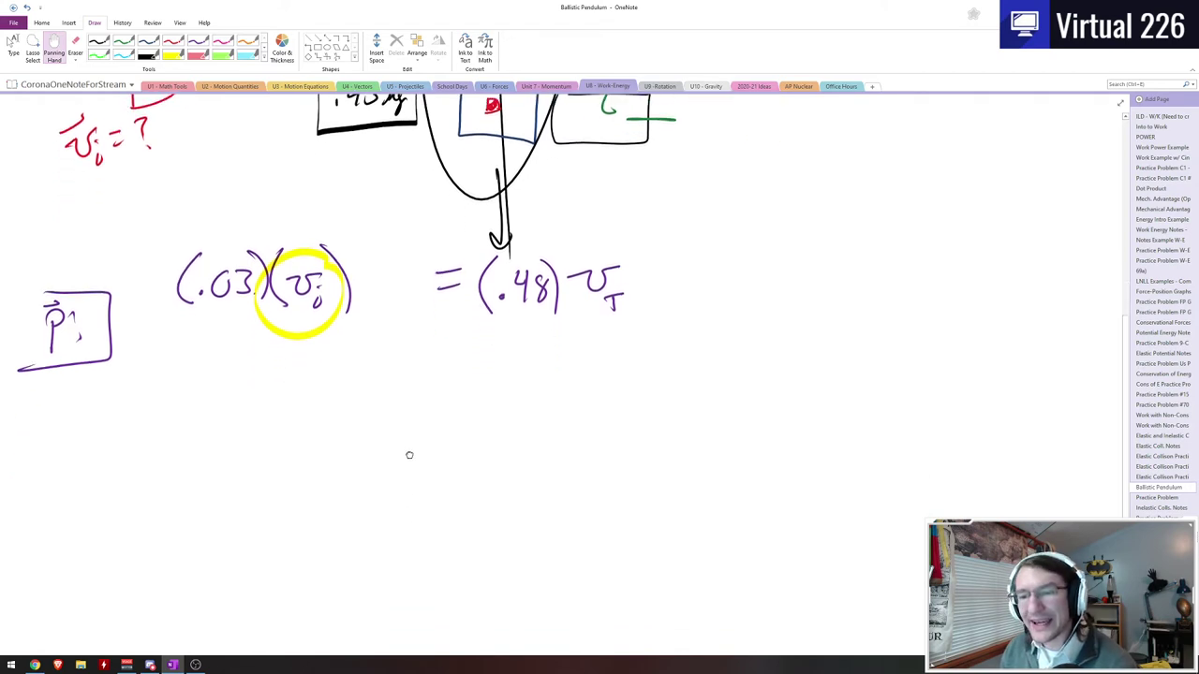
{"action": "left_click", "coordinate": [173, 42]}
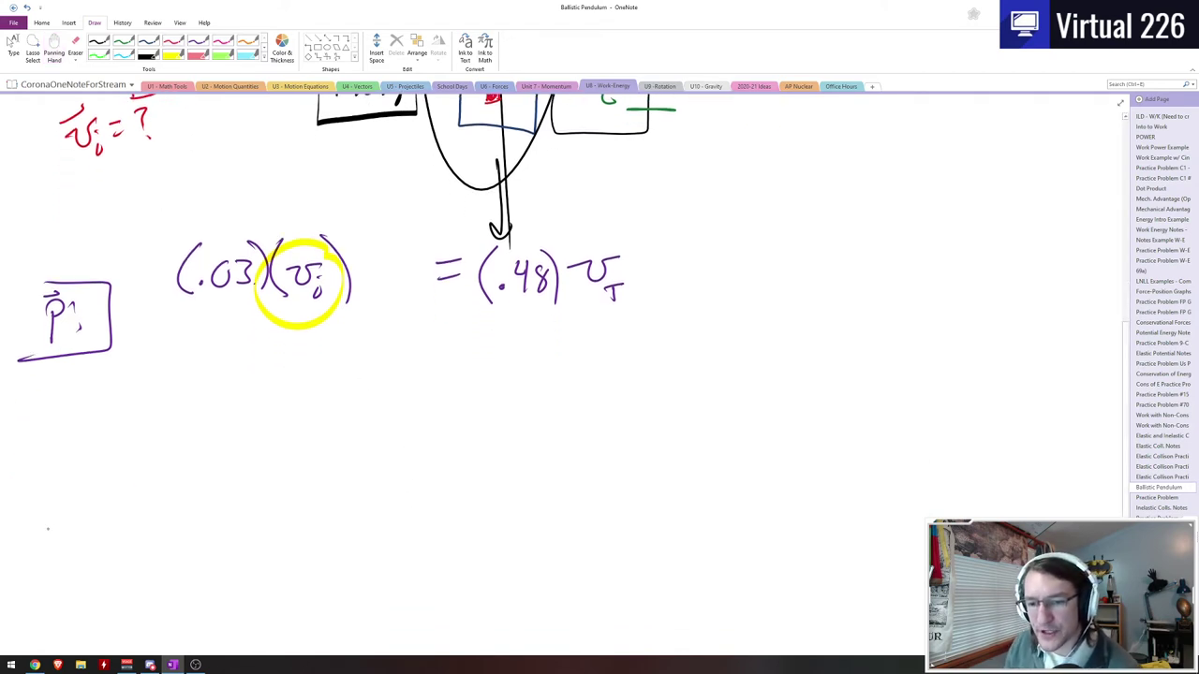
{"action": "mouse_move", "coordinate": [44, 521]}
{"action": "left_mouse_down"}
{"action": "mouse_move", "coordinate": [45, 556]}
{"action": "mouse_move", "coordinate": [62, 556]}
{"action": "left_mouse_up"}
{"action": "left_click", "coordinate": [68, 550]}
{"action": "left_click", "coordinate": [88, 540]}
{"action": "left_click_drag", "start_coordinate": [10, 588], "coordinate": [15, 492]}
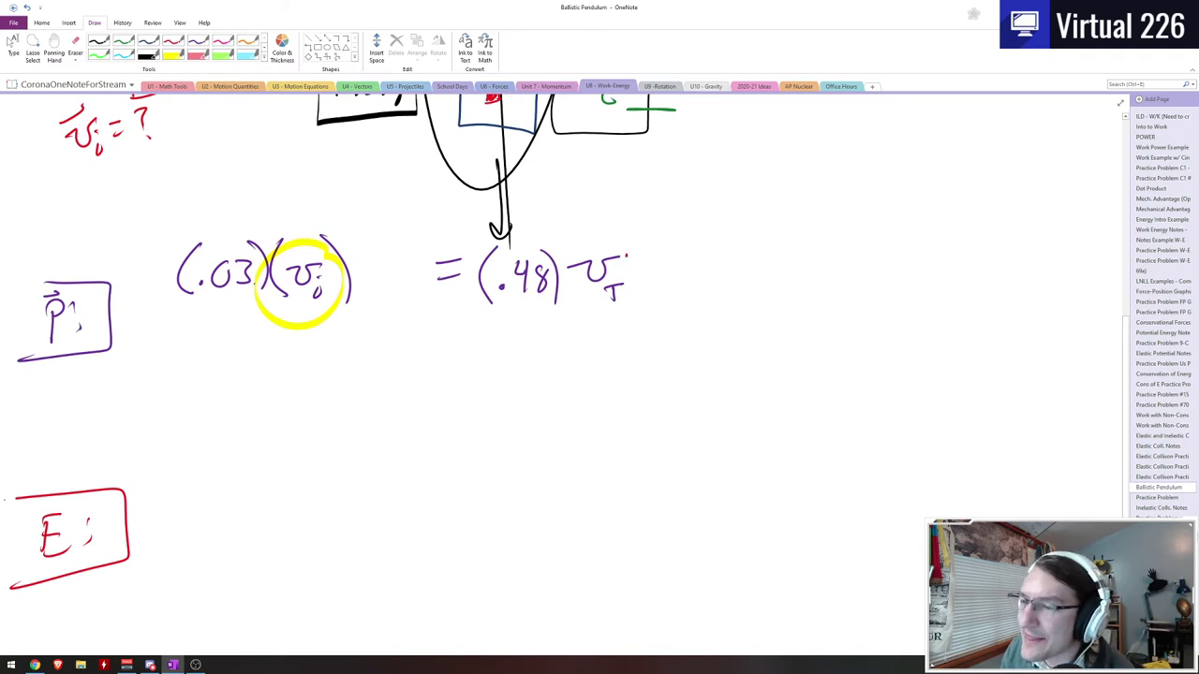
{"action": "mouse_move", "coordinate": [626, 247]}
{"action": "left_mouse_down"}
{"action": "mouse_move", "coordinate": [598, 312]}
{"action": "mouse_move", "coordinate": [633, 256]}
{"action": "left_mouse_up"}
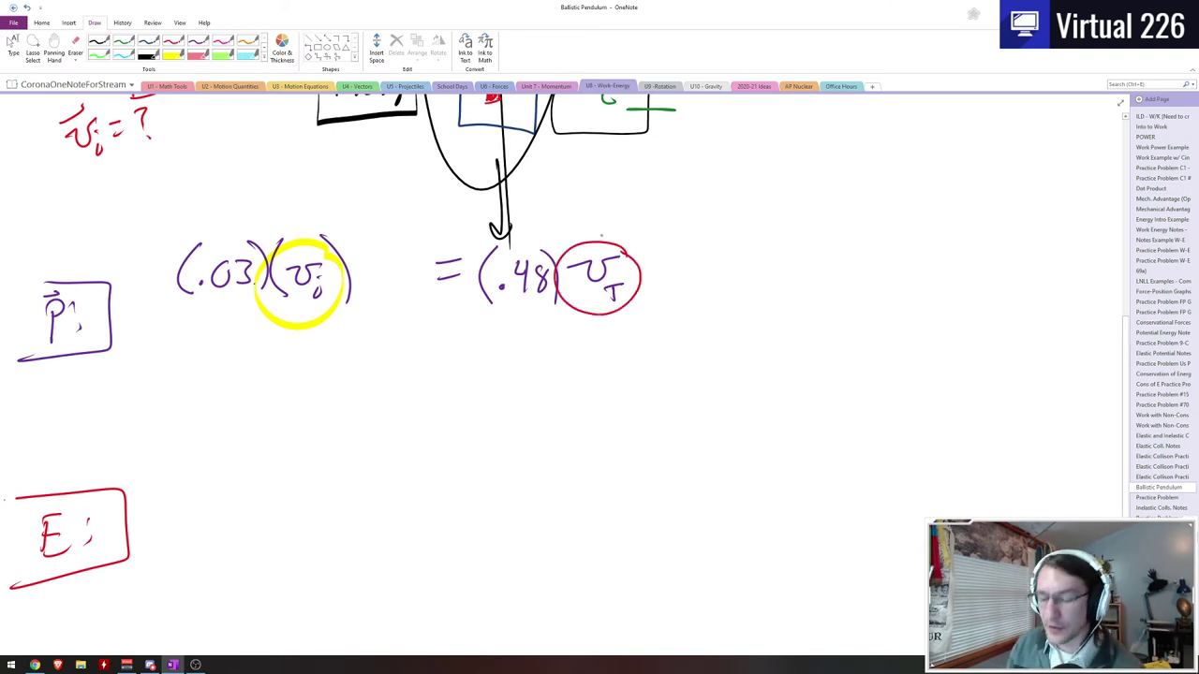
Step: Write ½(.48)v_T² beside the E label
{"action": "key", "text": "alt+d"}
{"action": "scroll", "coordinate": [650, 390], "scroll_direction": "up", "scroll_amount": 2}
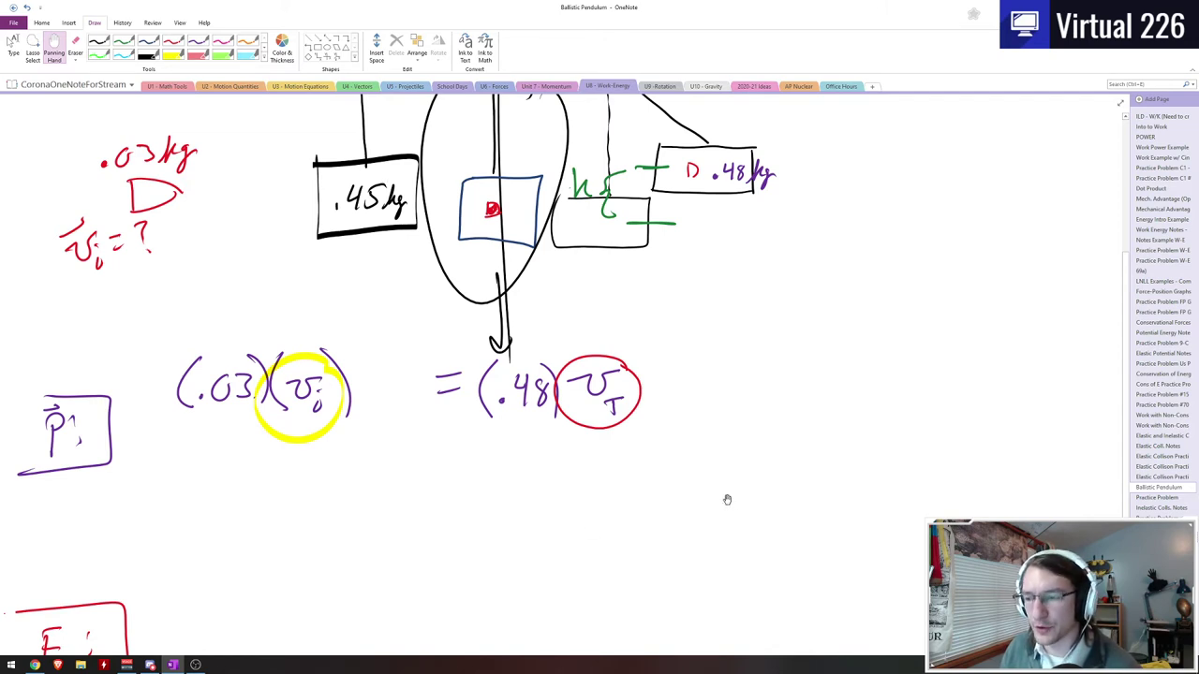
{"action": "left_click_drag", "start_coordinate": [727, 497], "coordinate": [726, 337]}
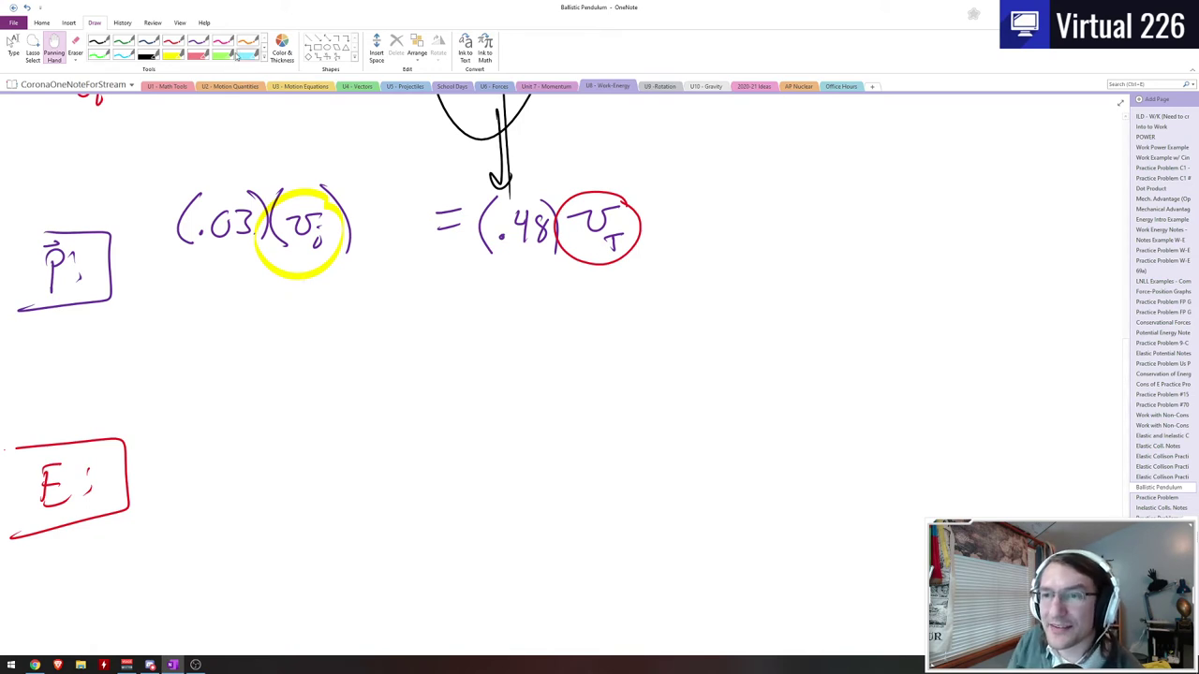
{"action": "left_click", "coordinate": [195, 53]}
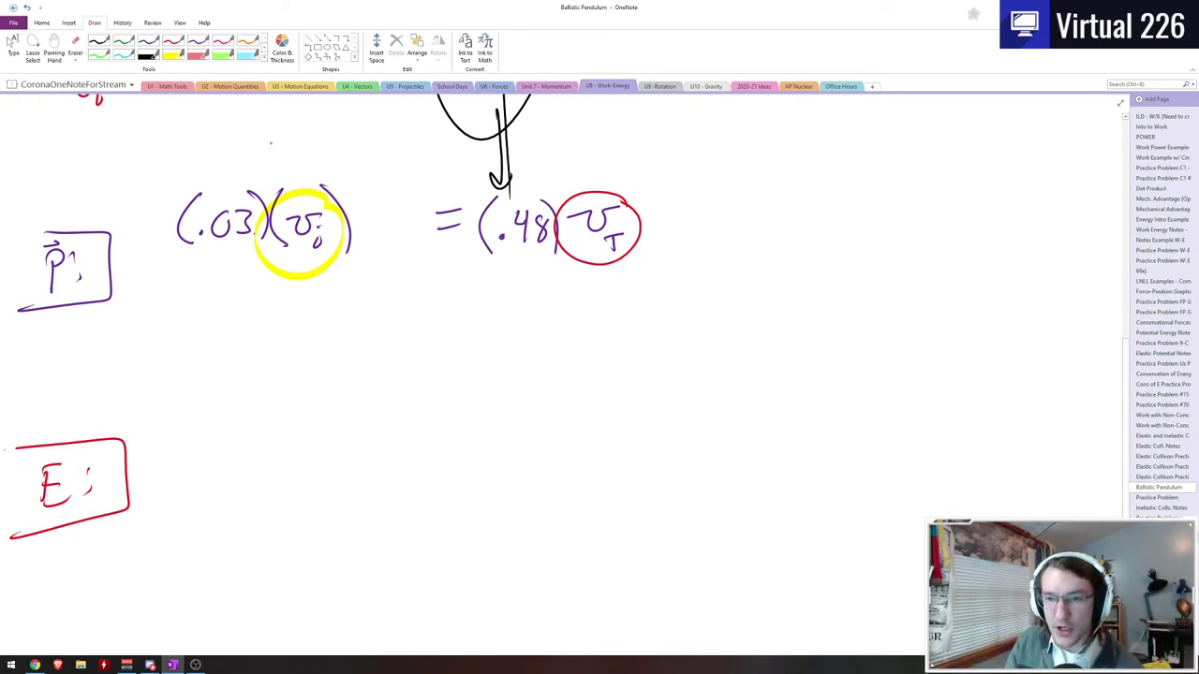
{"action": "left_click", "coordinate": [150, 52]}
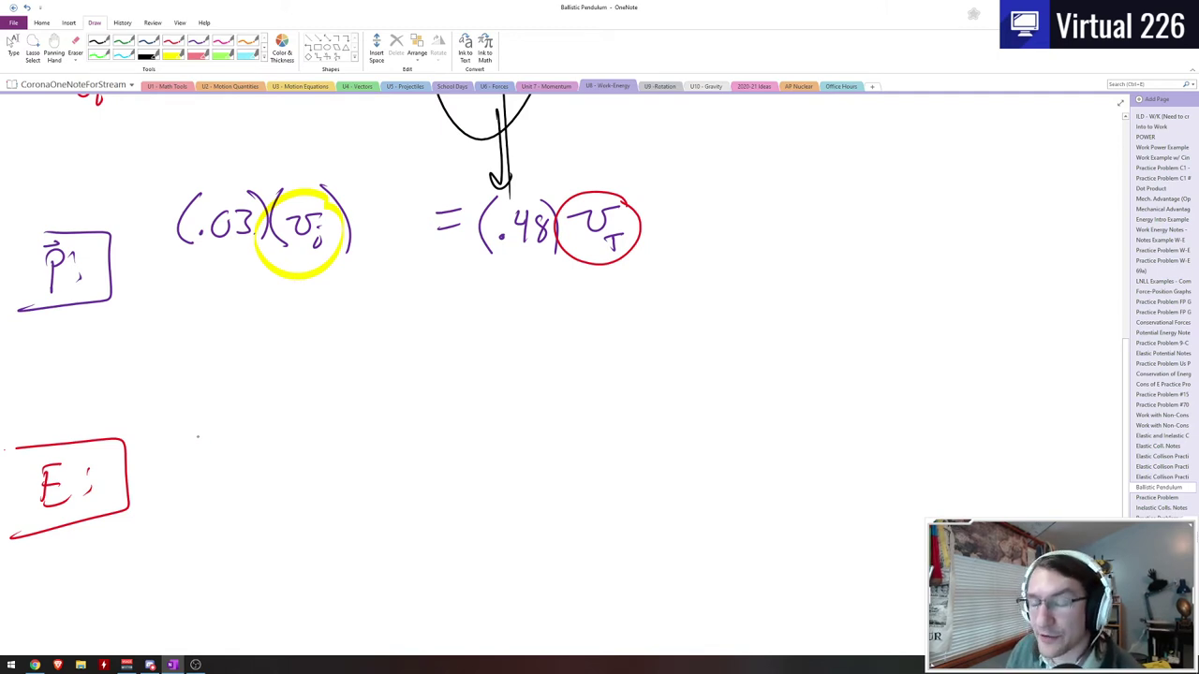
{"action": "mouse_move", "coordinate": [211, 423]}
{"action": "left_mouse_down"}
{"action": "mouse_move", "coordinate": [204, 455]}
{"action": "mouse_move", "coordinate": [228, 457]}
{"action": "mouse_move", "coordinate": [203, 491]}
{"action": "left_mouse_up"}
{"action": "mouse_move", "coordinate": [250, 426]}
{"action": "left_mouse_down"}
{"action": "mouse_move", "coordinate": [240, 482]}
{"action": "mouse_move", "coordinate": [280, 450]}
{"action": "mouse_move", "coordinate": [279, 465]}
{"action": "left_mouse_up"}
{"action": "mouse_move", "coordinate": [300, 437]}
{"action": "left_mouse_down"}
{"action": "mouse_move", "coordinate": [293, 452]}
{"action": "mouse_move", "coordinate": [298, 442]}
{"action": "left_mouse_up"}
{"action": "mouse_move", "coordinate": [304, 422]}
{"action": "left_mouse_down"}
{"action": "mouse_move", "coordinate": [306, 478]}
{"action": "mouse_move", "coordinate": [364, 440]}
{"action": "mouse_move", "coordinate": [358, 483]}
{"action": "mouse_move", "coordinate": [375, 457]}
{"action": "left_mouse_up"}
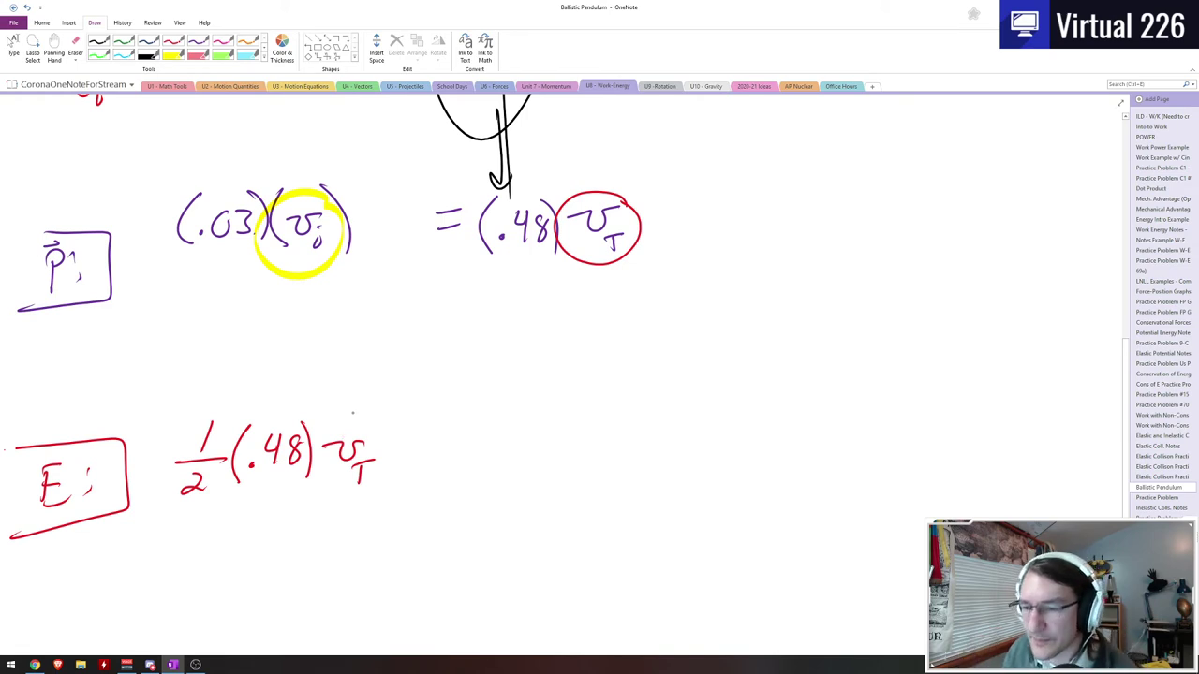
{"action": "left_click_drag", "start_coordinate": [365, 416], "coordinate": [381, 427]}
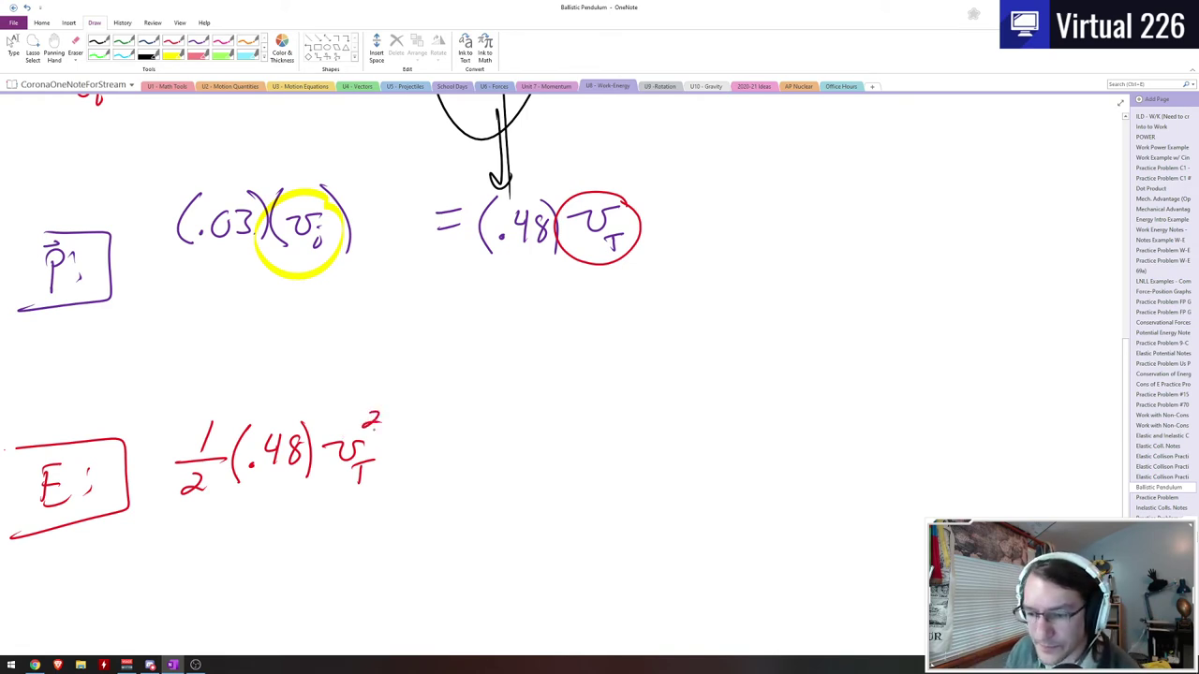
Step: Highlight the starting height line under the block in yellow
{"action": "key", "text": "alt+d"}
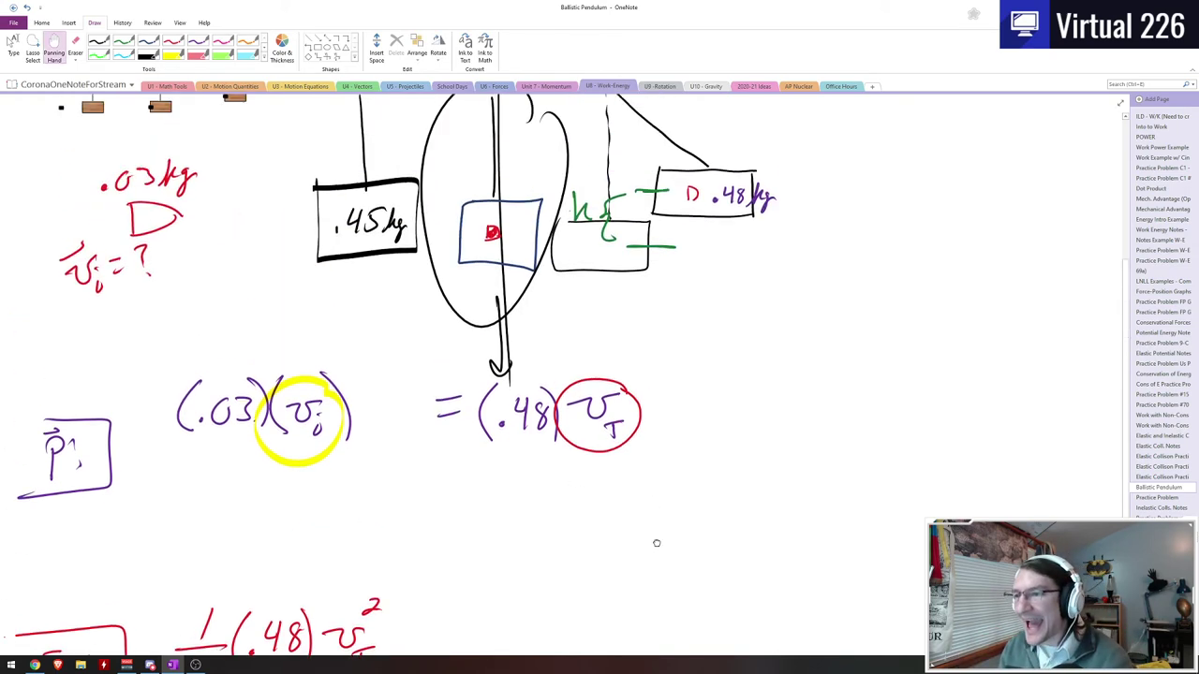
{"action": "scroll", "coordinate": [656, 570], "scroll_direction": "up", "scroll_amount": 1}
{"action": "left_click", "coordinate": [174, 53]}
{"action": "mouse_move", "coordinate": [626, 329]}
{"action": "left_mouse_down"}
{"action": "mouse_move", "coordinate": [595, 326]}
{"action": "mouse_move", "coordinate": [660, 330]}
{"action": "mouse_move", "coordinate": [631, 328]}
{"action": "left_mouse_up"}
Step: Add an equals sign after the kinetic energy term ½(.48)v_T²
{"action": "left_click", "coordinate": [54, 47]}
{"action": "left_click_drag", "start_coordinate": [374, 440], "coordinate": [374, 173]}
{"action": "left_click", "coordinate": [170, 43]}
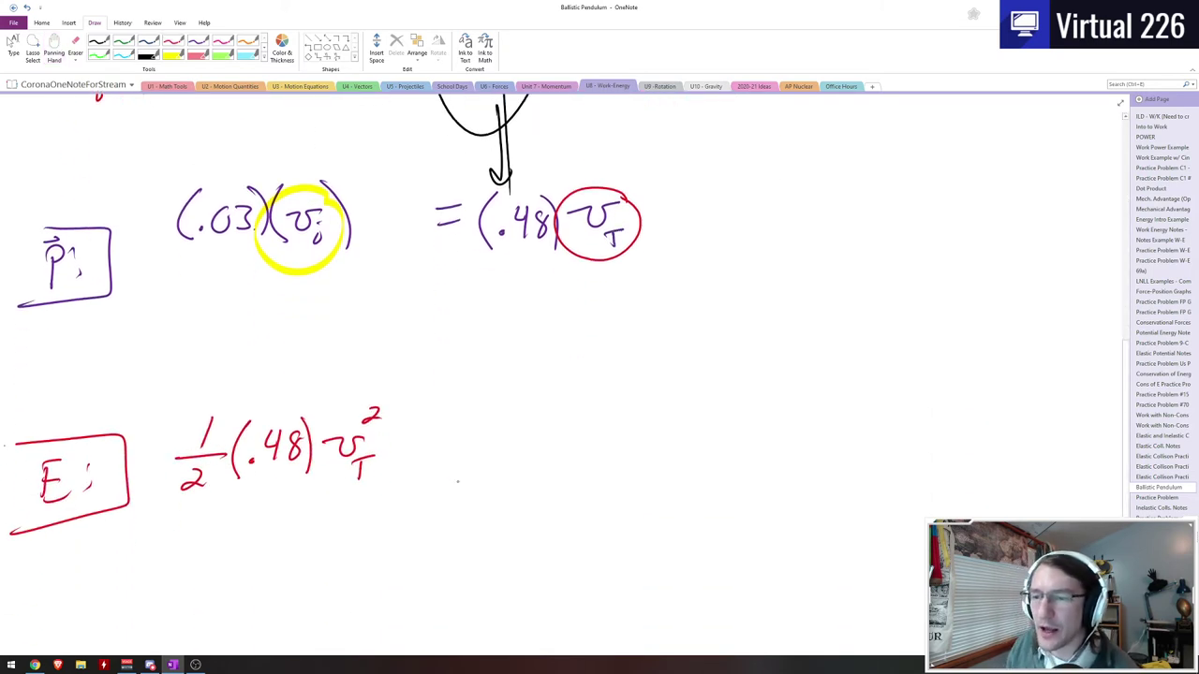
{"action": "left_click_drag", "start_coordinate": [437, 440], "coordinate": [470, 439]}
{"action": "left_click_drag", "start_coordinate": [440, 457], "coordinate": [466, 456]}
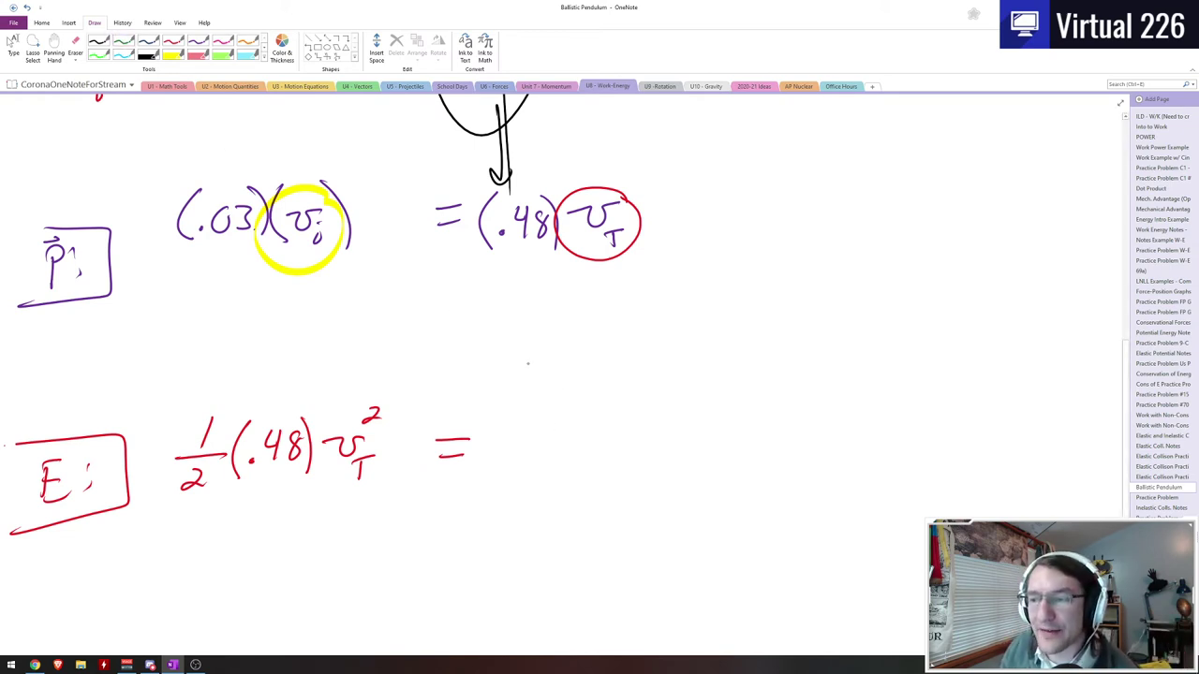
Step: Write mgh above the right side and begin (.48)(9.8)( in green
{"action": "mouse_move", "coordinate": [531, 361]}
{"action": "left_mouse_down"}
{"action": "mouse_move", "coordinate": [576, 351]}
{"action": "mouse_move", "coordinate": [564, 374]}
{"action": "mouse_move", "coordinate": [594, 365]}
{"action": "left_mouse_up"}
{"action": "left_click_drag", "start_coordinate": [514, 415], "coordinate": [509, 478]}
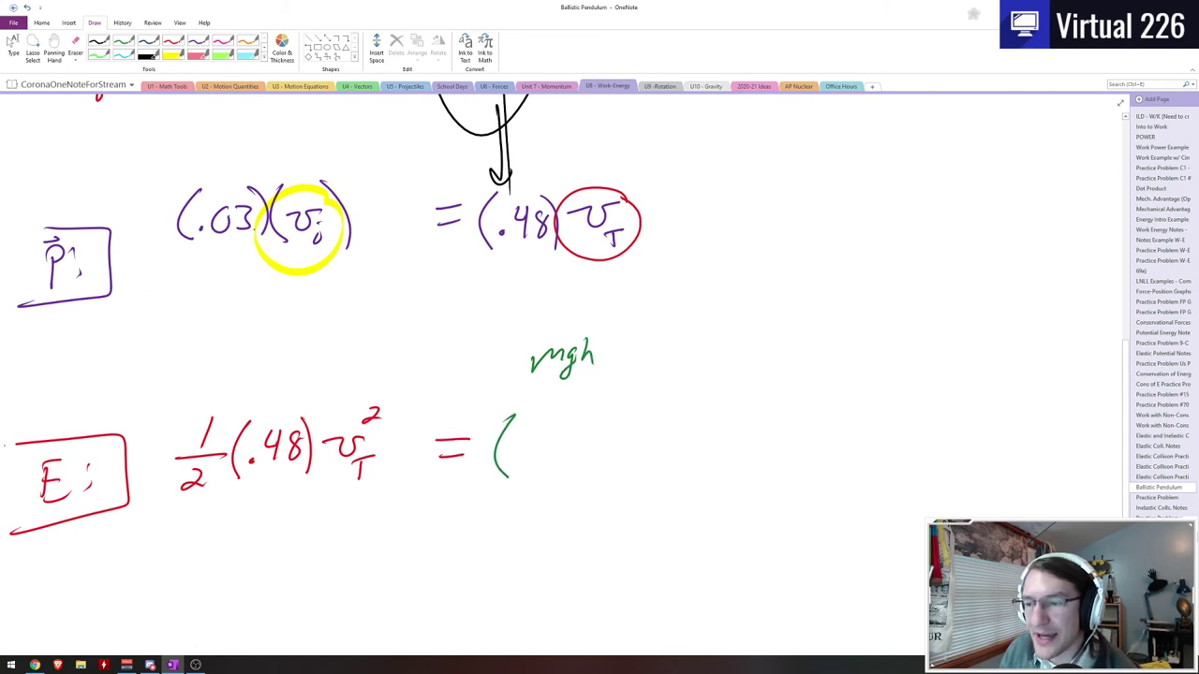
{"action": "left_click", "coordinate": [523, 459]}
{"action": "left_click_drag", "start_coordinate": [535, 431], "coordinate": [546, 465]}
{"action": "mouse_move", "coordinate": [569, 430]}
{"action": "left_mouse_down"}
{"action": "mouse_move", "coordinate": [558, 440]}
{"action": "mouse_move", "coordinate": [570, 433]}
{"action": "mouse_move", "coordinate": [579, 465]}
{"action": "left_mouse_up"}
{"action": "mouse_move", "coordinate": [609, 412]}
{"action": "left_mouse_down"}
{"action": "mouse_move", "coordinate": [600, 457]}
{"action": "mouse_move", "coordinate": [608, 466]}
{"action": "mouse_move", "coordinate": [616, 436]}
{"action": "mouse_move", "coordinate": [627, 463]}
{"action": "left_mouse_up"}
{"action": "left_click", "coordinate": [642, 459]}
{"action": "mouse_move", "coordinate": [671, 429]}
{"action": "left_mouse_down"}
{"action": "mouse_move", "coordinate": [655, 455]}
{"action": "mouse_move", "coordinate": [668, 430]}
{"action": "left_mouse_up"}
{"action": "left_click_drag", "start_coordinate": [674, 412], "coordinate": [681, 463]}
{"action": "left_click_drag", "start_coordinate": [716, 400], "coordinate": [709, 458]}
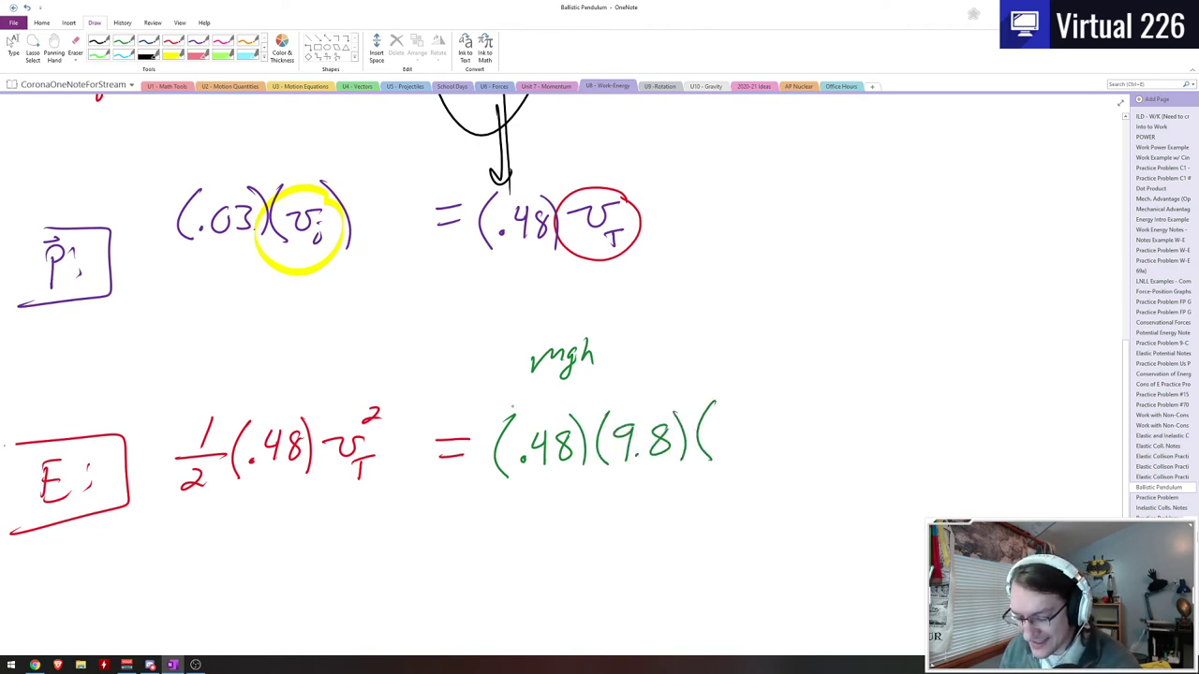
Step: Circle the 0.70 m height in the problem statement
{"action": "left_click", "coordinate": [54, 47]}
{"action": "left_click_drag", "start_coordinate": [404, 239], "coordinate": [370, 418]}
{"action": "left_click_drag", "start_coordinate": [301, 290], "coordinate": [308, 463]}
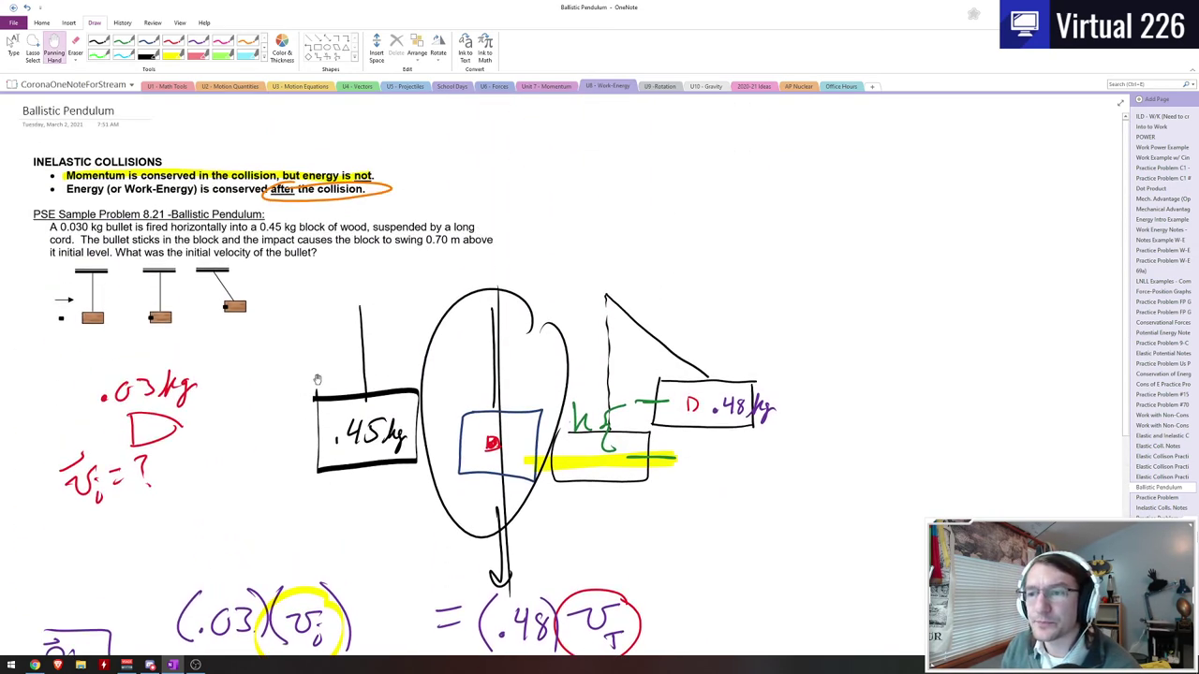
{"action": "left_click", "coordinate": [123, 52]}
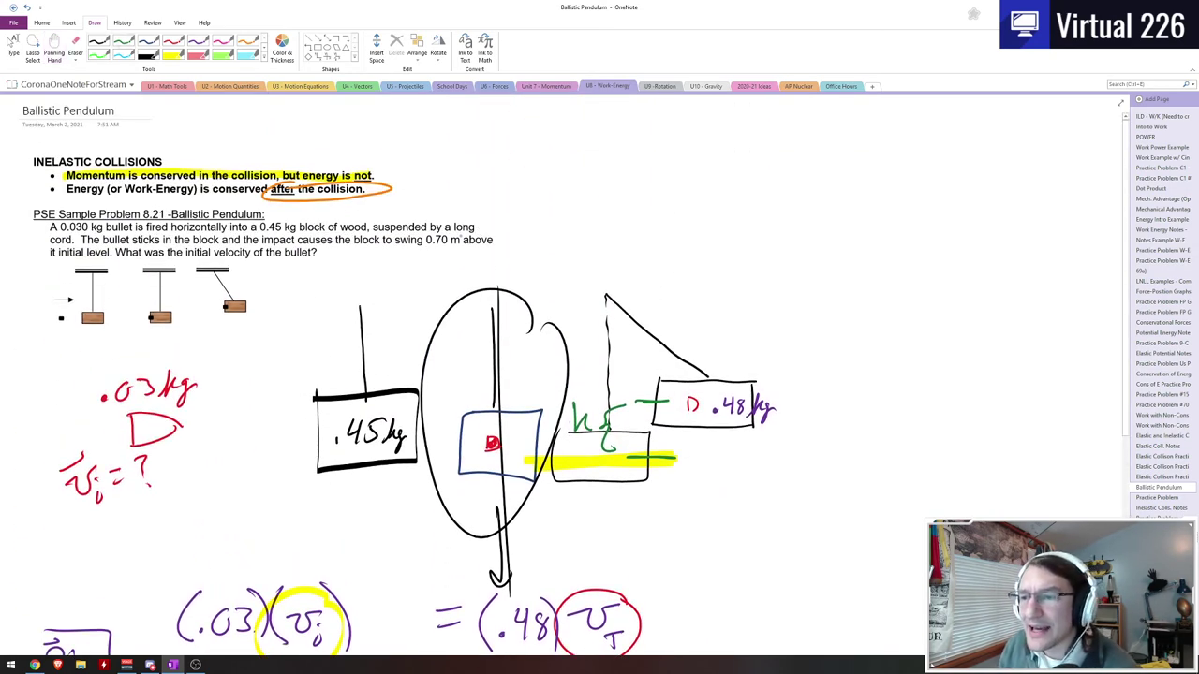
{"action": "mouse_move", "coordinate": [466, 229]}
{"action": "left_mouse_down"}
{"action": "mouse_move", "coordinate": [420, 242]}
{"action": "mouse_move", "coordinate": [468, 229]}
{"action": "left_mouse_up"}
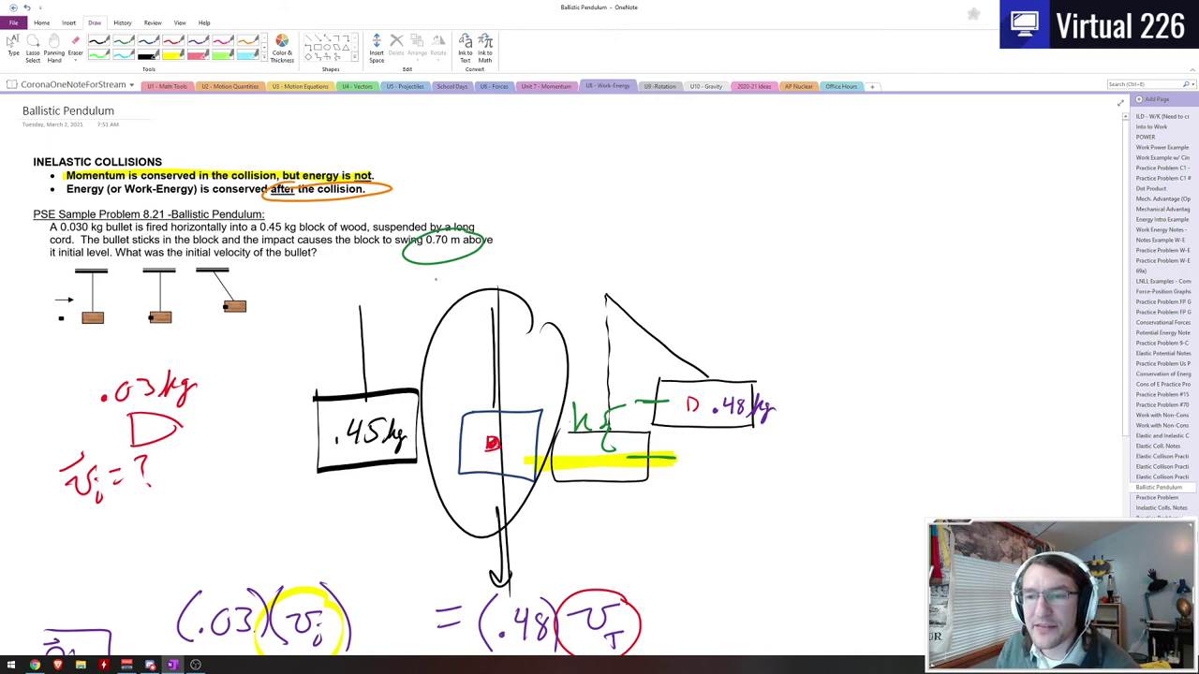
Step: Finish the right side with (.7) for the height
{"action": "left_click", "coordinate": [53, 46]}
{"action": "left_click_drag", "start_coordinate": [375, 524], "coordinate": [374, 140]}
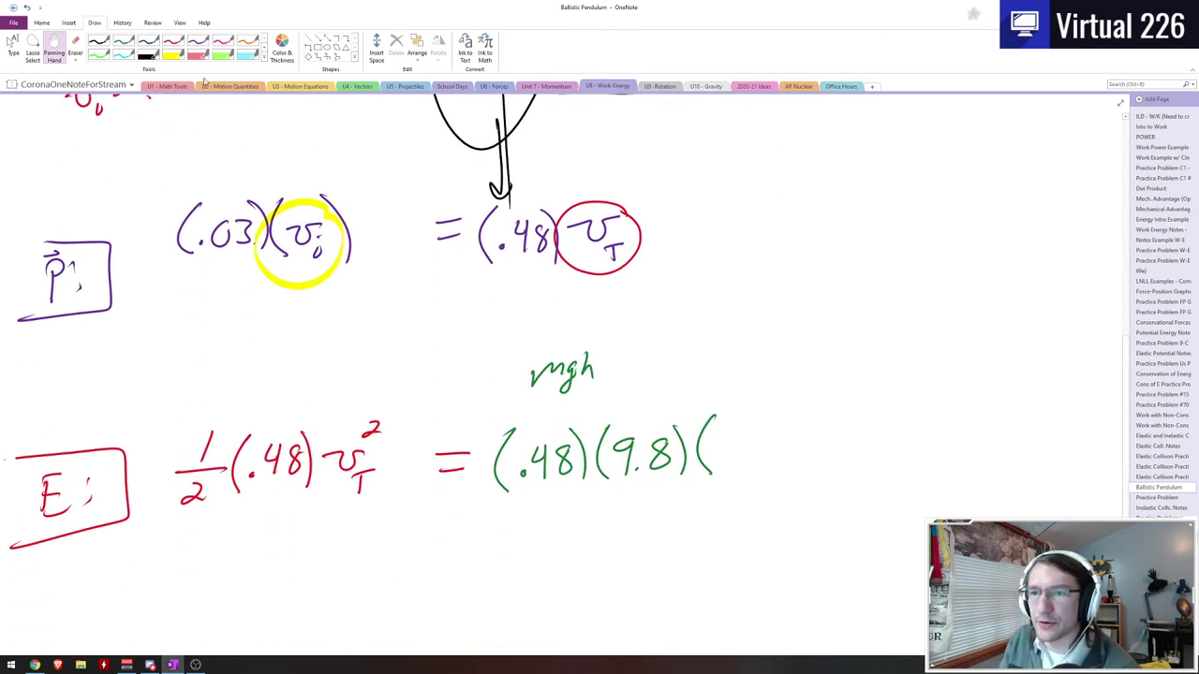
{"action": "left_click", "coordinate": [124, 52]}
{"action": "left_click", "coordinate": [123, 50]}
{"action": "left_click", "coordinate": [719, 457]}
{"action": "left_click_drag", "start_coordinate": [737, 433], "coordinate": [740, 462]}
{"action": "left_click_drag", "start_coordinate": [763, 409], "coordinate": [769, 465]}
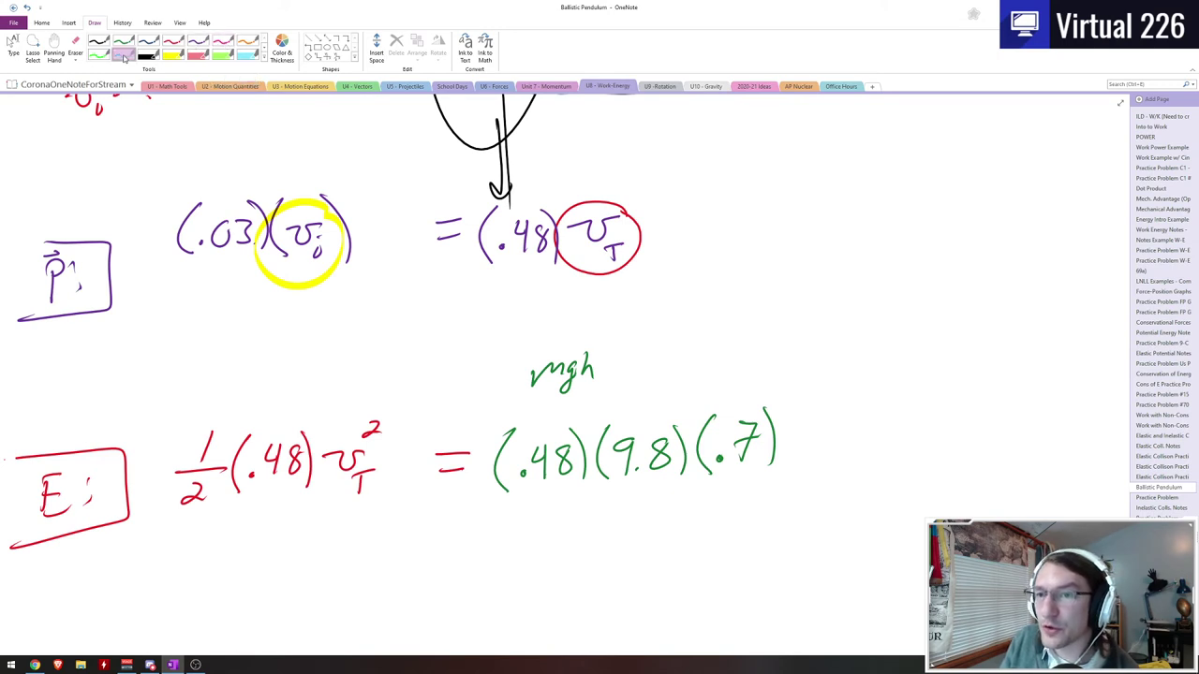
Step: Circle v_T² in cyan, arrow it to v_T, and circle v_i in the momentum equation
{"action": "mouse_move", "coordinate": [401, 457]}
{"action": "left_mouse_down"}
{"action": "mouse_move", "coordinate": [401, 433]}
{"action": "mouse_move", "coordinate": [330, 420]}
{"action": "mouse_move", "coordinate": [391, 496]}
{"action": "left_mouse_up"}
{"action": "mouse_move", "coordinate": [391, 496]}
{"action": "left_mouse_down"}
{"action": "mouse_move", "coordinate": [399, 437]}
{"action": "mouse_move", "coordinate": [588, 255]}
{"action": "left_mouse_up"}
{"action": "mouse_move", "coordinate": [560, 271]}
{"action": "left_mouse_down"}
{"action": "mouse_move", "coordinate": [588, 255]}
{"action": "mouse_move", "coordinate": [586, 288]}
{"action": "left_mouse_up"}
{"action": "mouse_move", "coordinate": [319, 199]}
{"action": "left_mouse_down"}
{"action": "mouse_move", "coordinate": [306, 290]}
{"action": "mouse_move", "coordinate": [281, 202]}
{"action": "left_mouse_up"}
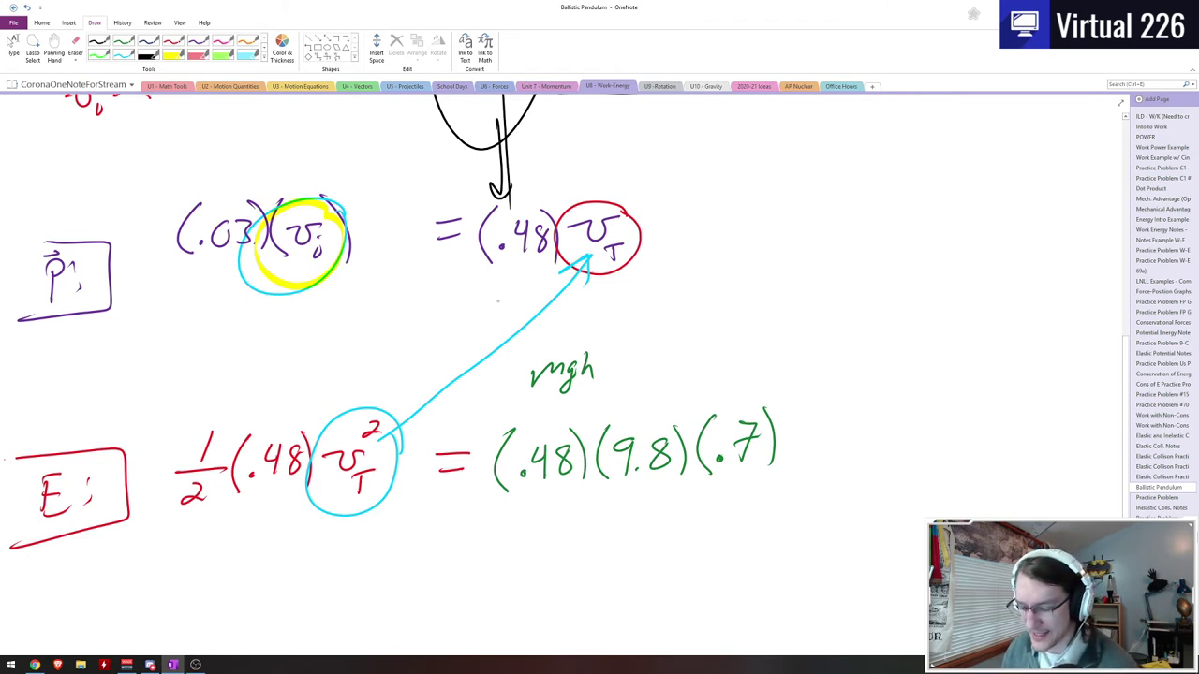
Step: In dark blue ink, write ½mv² above the energy equation
{"action": "scroll", "coordinate": [622, 517], "scroll_direction": "down", "scroll_amount": 3}
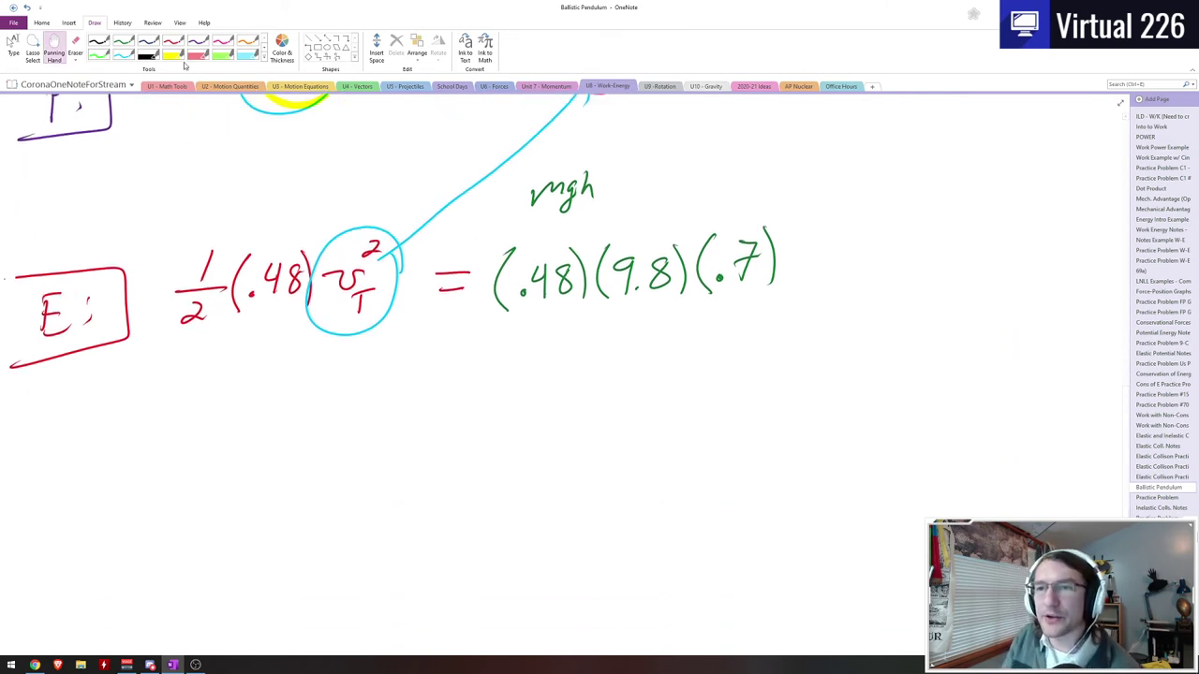
{"action": "left_click", "coordinate": [147, 45]}
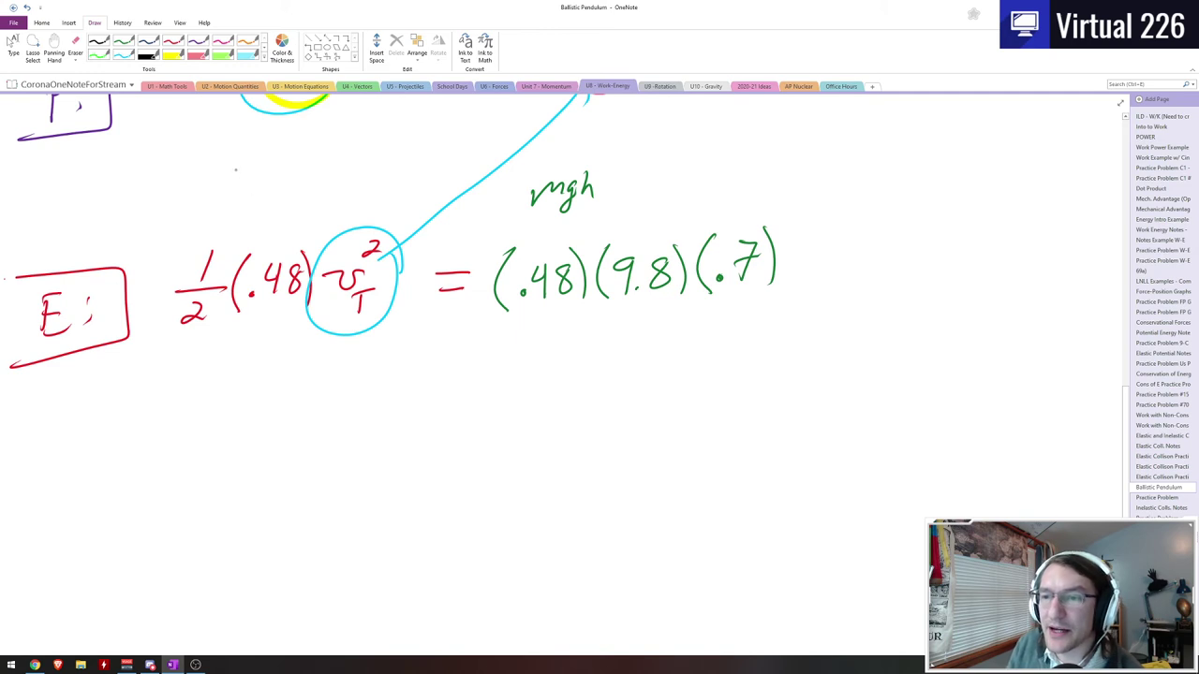
{"action": "left_click_drag", "start_coordinate": [211, 146], "coordinate": [208, 179]}
{"action": "mouse_move", "coordinate": [186, 195]}
{"action": "left_mouse_down"}
{"action": "mouse_move", "coordinate": [217, 176]}
{"action": "mouse_move", "coordinate": [211, 206]}
{"action": "left_mouse_up"}
{"action": "left_click_drag", "start_coordinate": [238, 187], "coordinate": [268, 187]}
{"action": "left_click_drag", "start_coordinate": [290, 176], "coordinate": [330, 162]}
{"action": "mouse_move", "coordinate": [324, 148]}
{"action": "left_mouse_down"}
{"action": "mouse_move", "coordinate": [341, 159]}
{"action": "mouse_move", "coordinate": [268, 168]}
{"action": "mouse_move", "coordinate": [232, 206]}
{"action": "left_mouse_up"}
Step: Cross out the m terms and the .48 masses on both sides of the equation
{"action": "left_click_drag", "start_coordinate": [234, 168], "coordinate": [294, 217]}
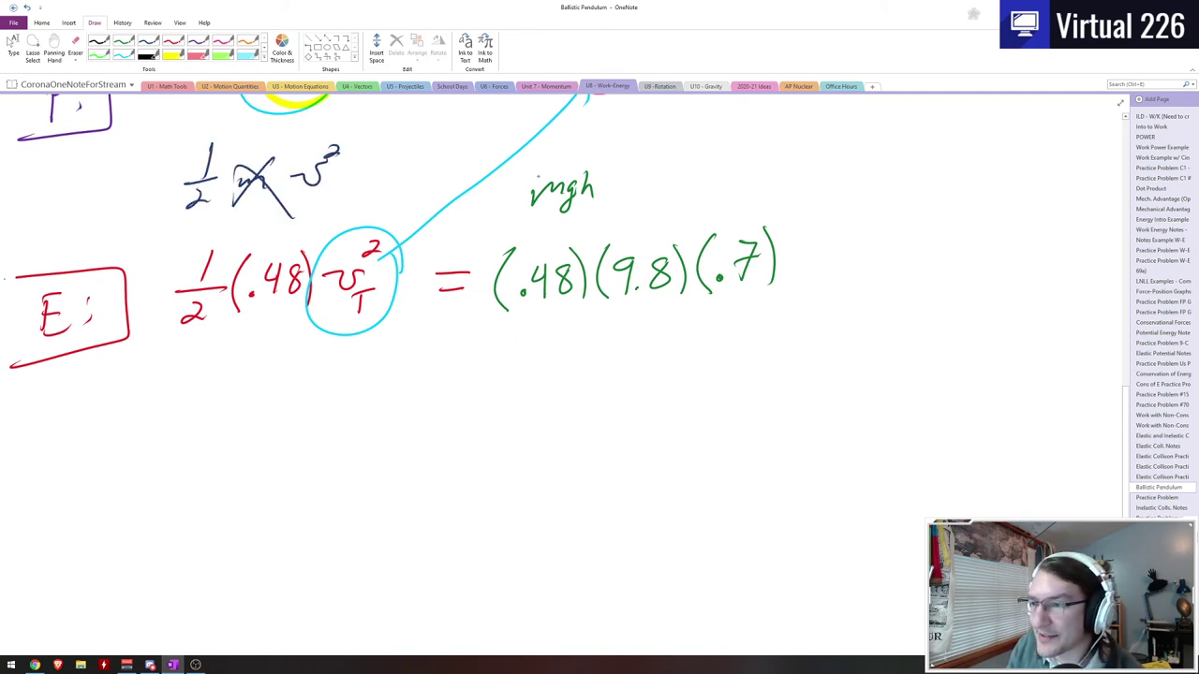
{"action": "left_click_drag", "start_coordinate": [538, 174], "coordinate": [563, 206]}
{"action": "mouse_move", "coordinate": [575, 169]}
{"action": "left_mouse_down"}
{"action": "mouse_move", "coordinate": [535, 217]}
{"action": "mouse_move", "coordinate": [498, 326]}
{"action": "left_mouse_up"}
{"action": "left_click_drag", "start_coordinate": [517, 243], "coordinate": [599, 311]}
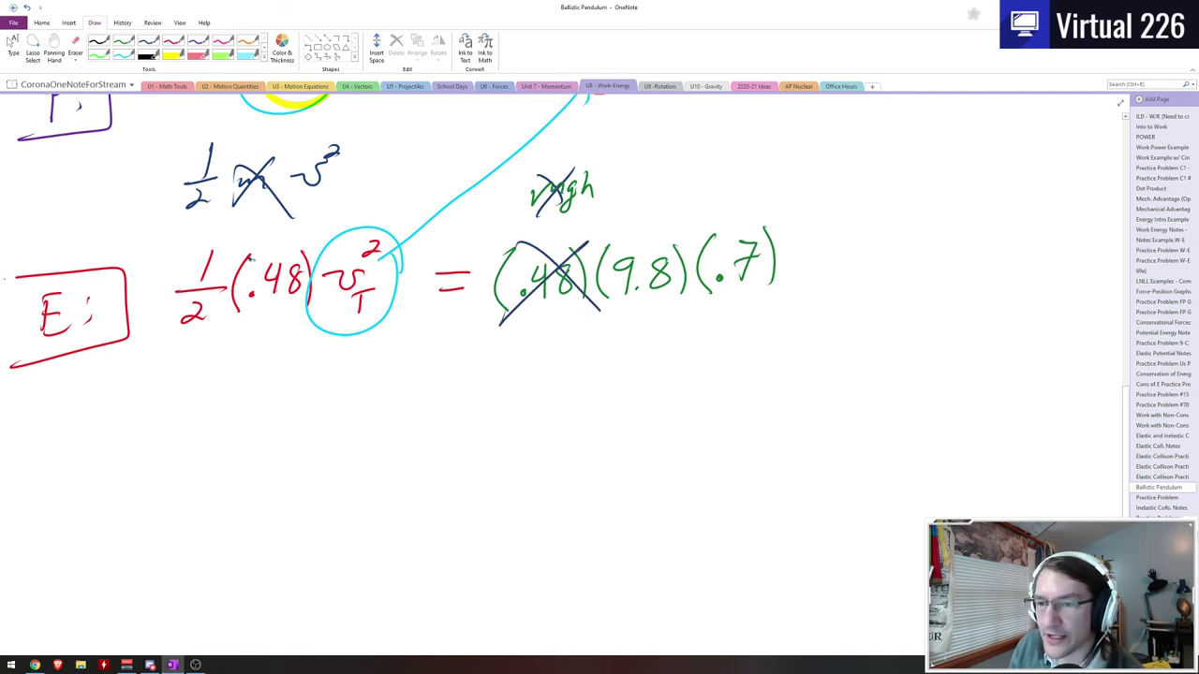
{"action": "left_click_drag", "start_coordinate": [266, 273], "coordinate": [292, 292]}
{"action": "left_click_drag", "start_coordinate": [302, 243], "coordinate": [246, 320]}
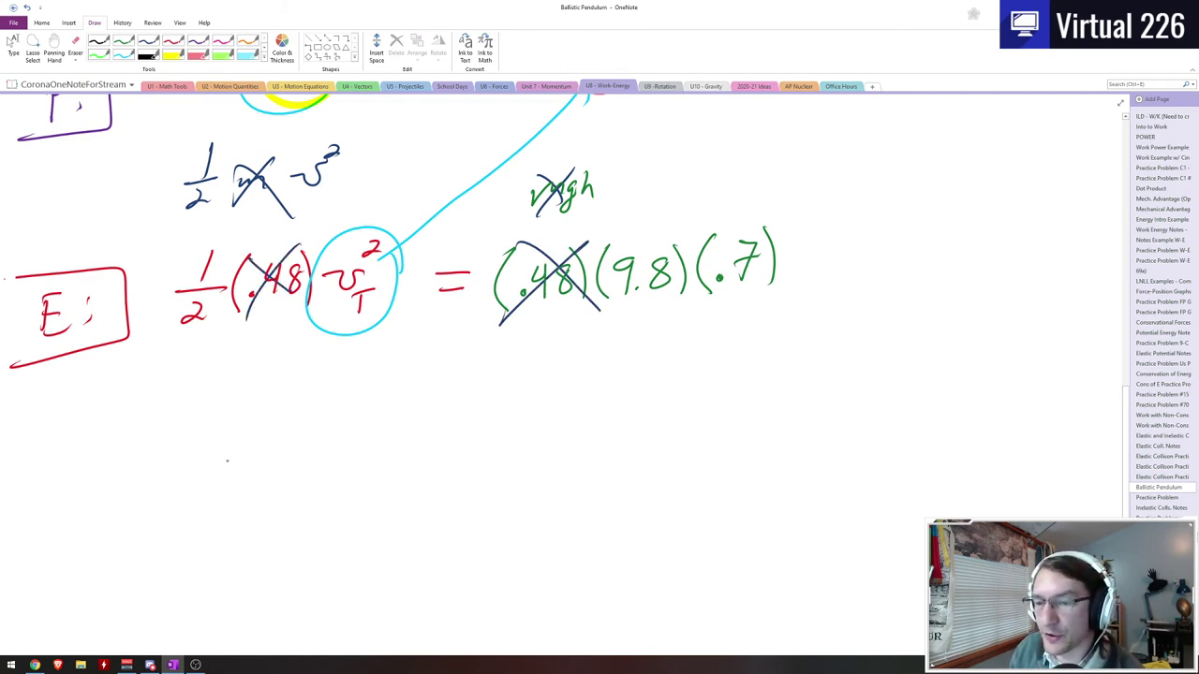
Step: Write v_T² = √(2(9.8)(.7)) on a new line below
{"action": "mouse_move", "coordinate": [194, 461]}
{"action": "left_mouse_down"}
{"action": "mouse_move", "coordinate": [242, 479]}
{"action": "mouse_move", "coordinate": [268, 450]}
{"action": "left_mouse_up"}
{"action": "mouse_move", "coordinate": [253, 487]}
{"action": "left_mouse_down"}
{"action": "mouse_move", "coordinate": [251, 508]}
{"action": "mouse_move", "coordinate": [273, 476]}
{"action": "left_mouse_up"}
{"action": "left_click_drag", "start_coordinate": [271, 417], "coordinate": [290, 433]}
{"action": "mouse_move", "coordinate": [309, 451]}
{"action": "left_mouse_down"}
{"action": "mouse_move", "coordinate": [326, 455]}
{"action": "mouse_move", "coordinate": [323, 468]}
{"action": "left_mouse_up"}
{"action": "left_click_drag", "start_coordinate": [399, 440], "coordinate": [427, 476]}
{"action": "left_click_drag", "start_coordinate": [459, 429], "coordinate": [457, 476]}
{"action": "mouse_move", "coordinate": [484, 442]}
{"action": "left_mouse_down"}
{"action": "mouse_move", "coordinate": [479, 471]}
{"action": "mouse_move", "coordinate": [530, 463]}
{"action": "left_mouse_up"}
{"action": "left_click", "coordinate": [498, 459]}
{"action": "left_click", "coordinate": [575, 453]}
{"action": "mouse_move", "coordinate": [560, 416]}
{"action": "left_mouse_down"}
{"action": "mouse_move", "coordinate": [556, 465]}
{"action": "mouse_move", "coordinate": [586, 451]}
{"action": "mouse_move", "coordinate": [596, 464]}
{"action": "mouse_move", "coordinate": [610, 440]}
{"action": "left_mouse_up"}
{"action": "left_click_drag", "start_coordinate": [618, 414], "coordinate": [622, 468]}
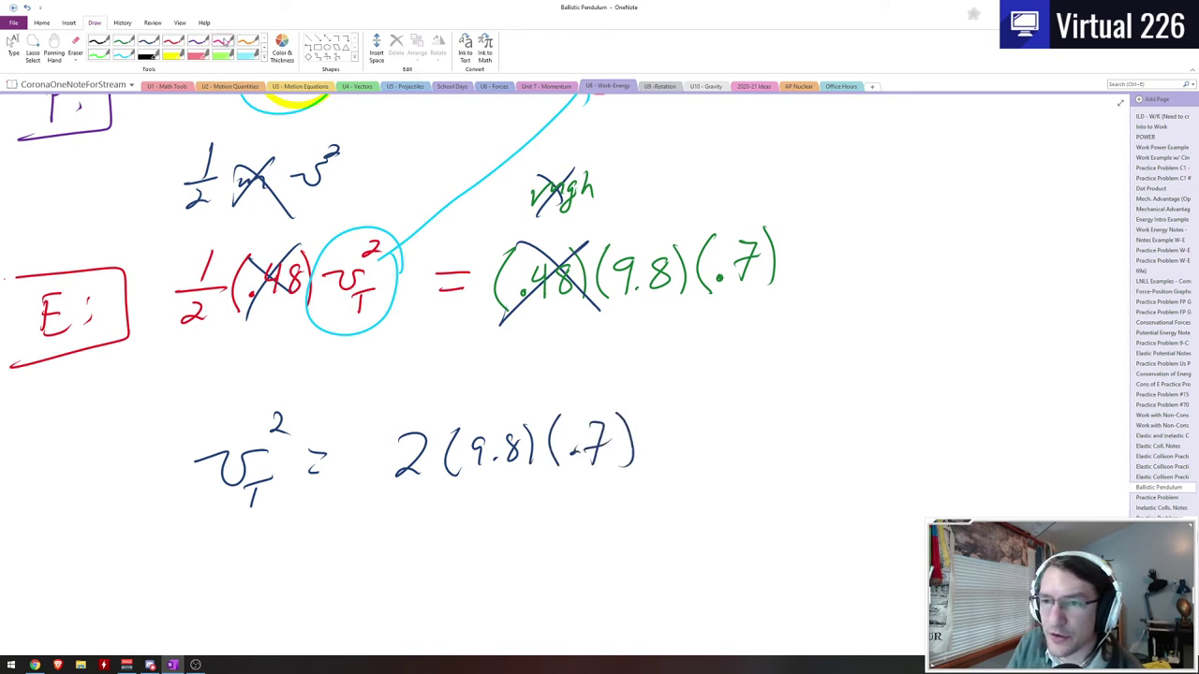
{"action": "mouse_move", "coordinate": [354, 465]}
{"action": "left_mouse_down"}
{"action": "mouse_move", "coordinate": [379, 412]}
{"action": "mouse_move", "coordinate": [597, 388]}
{"action": "mouse_move", "coordinate": [677, 400]}
{"action": "left_mouse_up"}
Step: Erase the exponent on v_T and append = √(2gh) as the symbolic root
{"action": "left_click", "coordinate": [75, 47]}
{"action": "left_click_drag", "start_coordinate": [279, 412], "coordinate": [286, 435]}
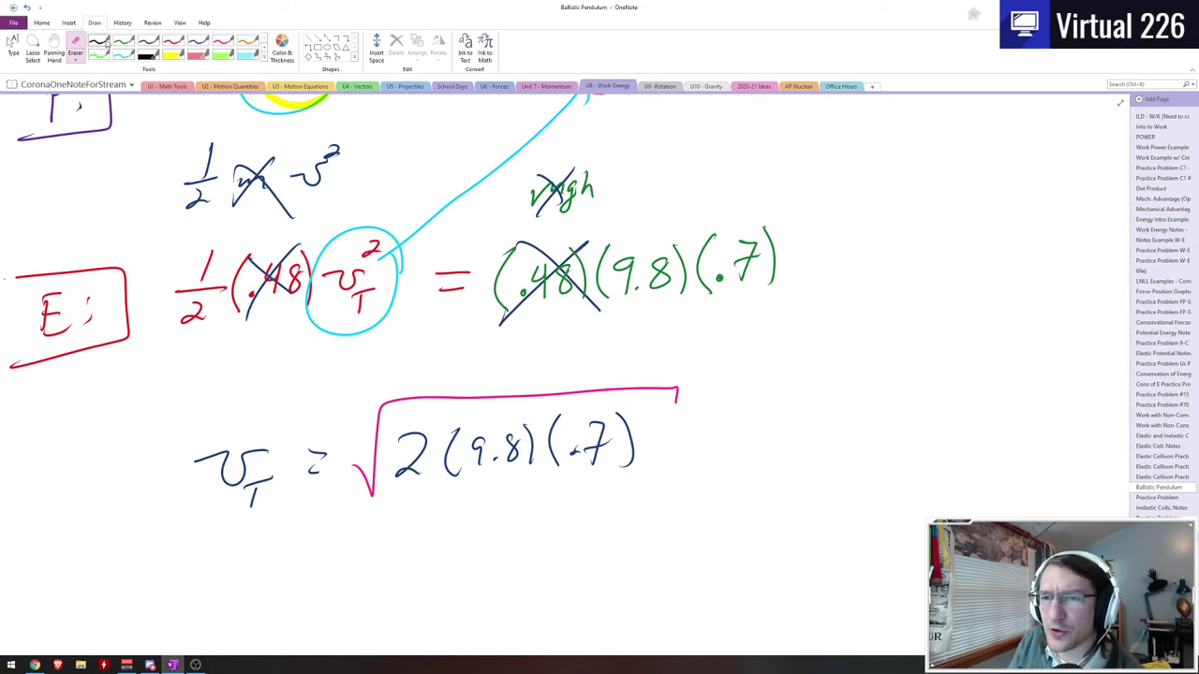
{"action": "left_click", "coordinate": [98, 43]}
{"action": "left_click_drag", "start_coordinate": [700, 436], "coordinate": [717, 435]}
{"action": "mouse_move", "coordinate": [700, 446]}
{"action": "left_mouse_down"}
{"action": "mouse_move", "coordinate": [755, 464]}
{"action": "mouse_move", "coordinate": [948, 373]}
{"action": "left_mouse_up"}
{"action": "left_click_drag", "start_coordinate": [789, 423], "coordinate": [811, 448]}
{"action": "mouse_move", "coordinate": [828, 429]}
{"action": "left_mouse_down"}
{"action": "mouse_move", "coordinate": [816, 456]}
{"action": "mouse_move", "coordinate": [843, 438]}
{"action": "mouse_move", "coordinate": [884, 436]}
{"action": "left_mouse_up"}
{"action": "left_click_drag", "start_coordinate": [948, 375], "coordinate": [950, 386]}
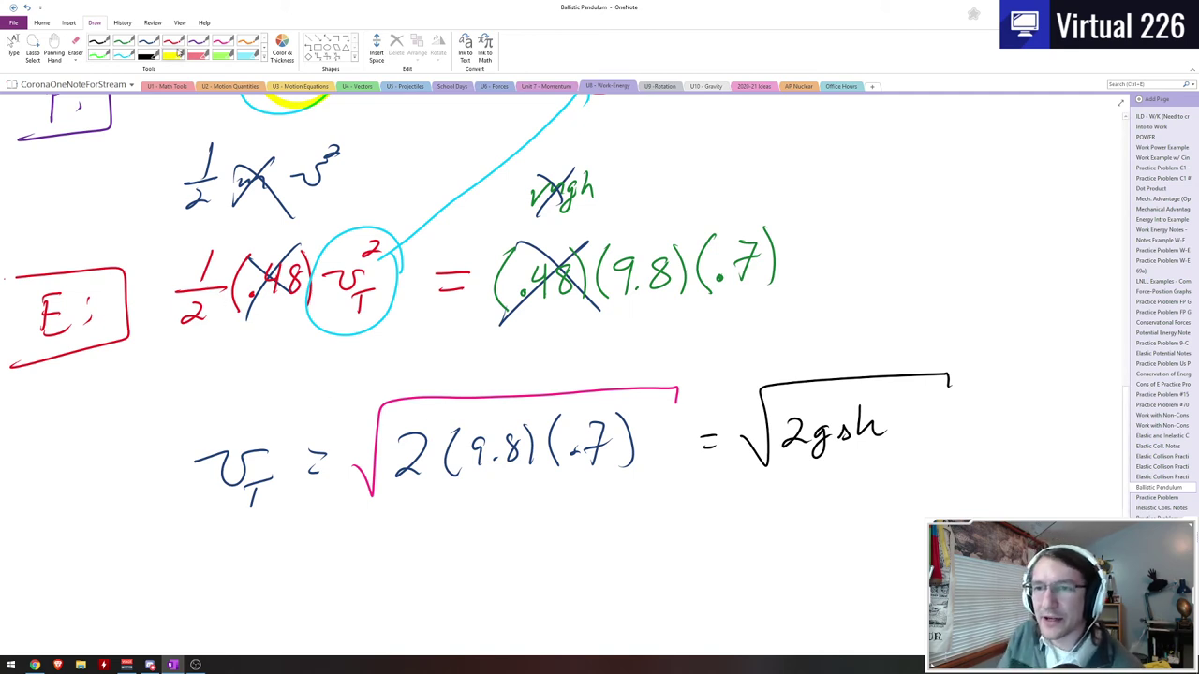
Step: Write 'vT =' in red below and box the √(2(9.8)(.7)) expression
{"action": "left_click_drag", "start_coordinate": [212, 588], "coordinate": [260, 578]}
{"action": "mouse_move", "coordinate": [253, 598]}
{"action": "left_mouse_down"}
{"action": "mouse_move", "coordinate": [255, 616]}
{"action": "mouse_move", "coordinate": [270, 595]}
{"action": "left_mouse_up"}
{"action": "left_click_drag", "start_coordinate": [281, 578], "coordinate": [296, 586]}
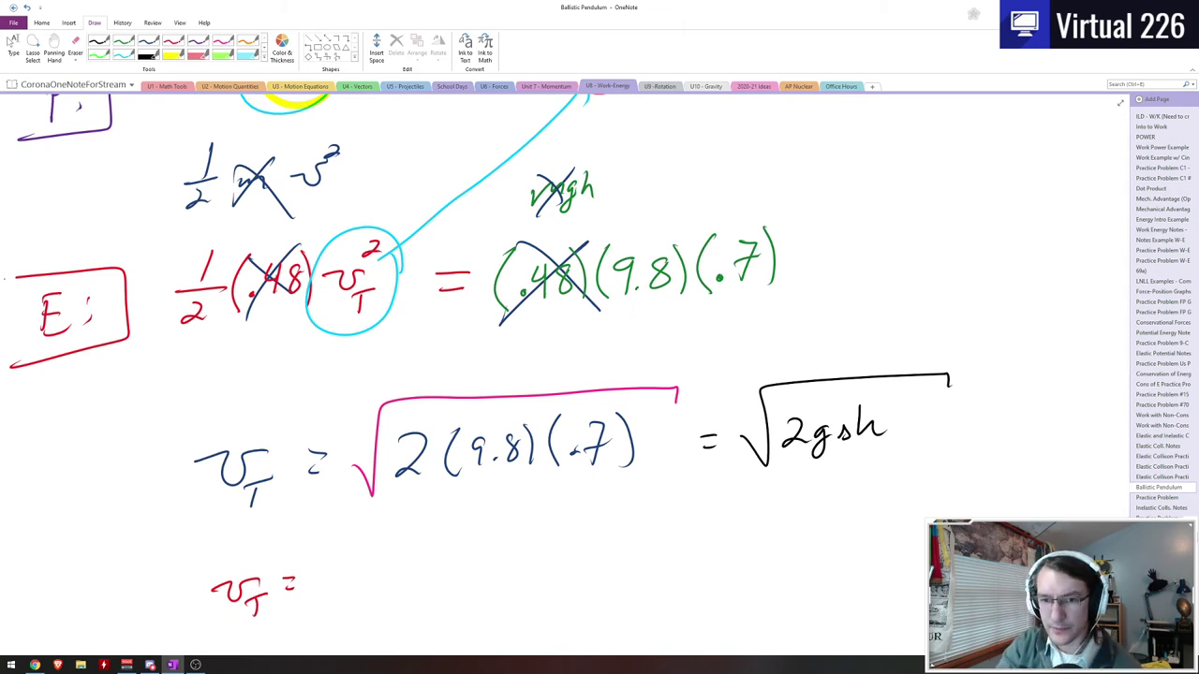
{"action": "mouse_move", "coordinate": [579, 367]}
{"action": "left_mouse_down"}
{"action": "mouse_move", "coordinate": [343, 386]}
{"action": "mouse_move", "coordinate": [588, 525]}
{"action": "mouse_move", "coordinate": [698, 373]}
{"action": "mouse_move", "coordinate": [545, 373]}
{"action": "left_mouse_up"}
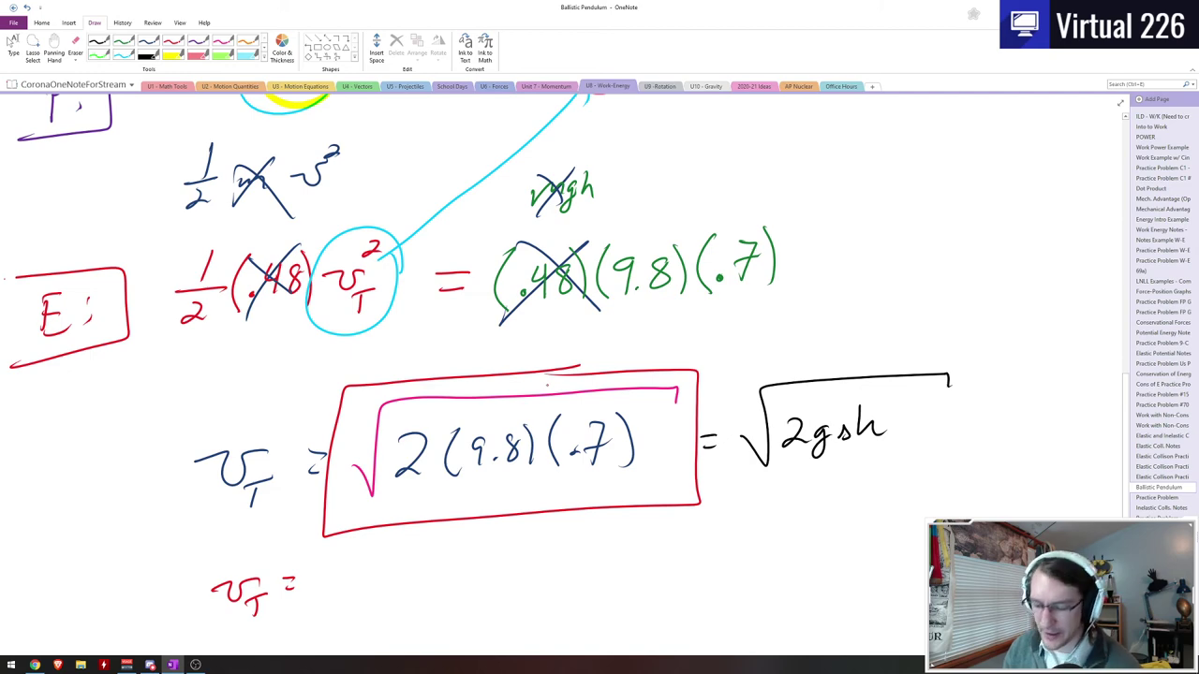
Step: Box the momentum equation in orange, then pan to the blank space on the right
{"action": "left_click_drag", "start_coordinate": [509, 549], "coordinate": [487, 241]}
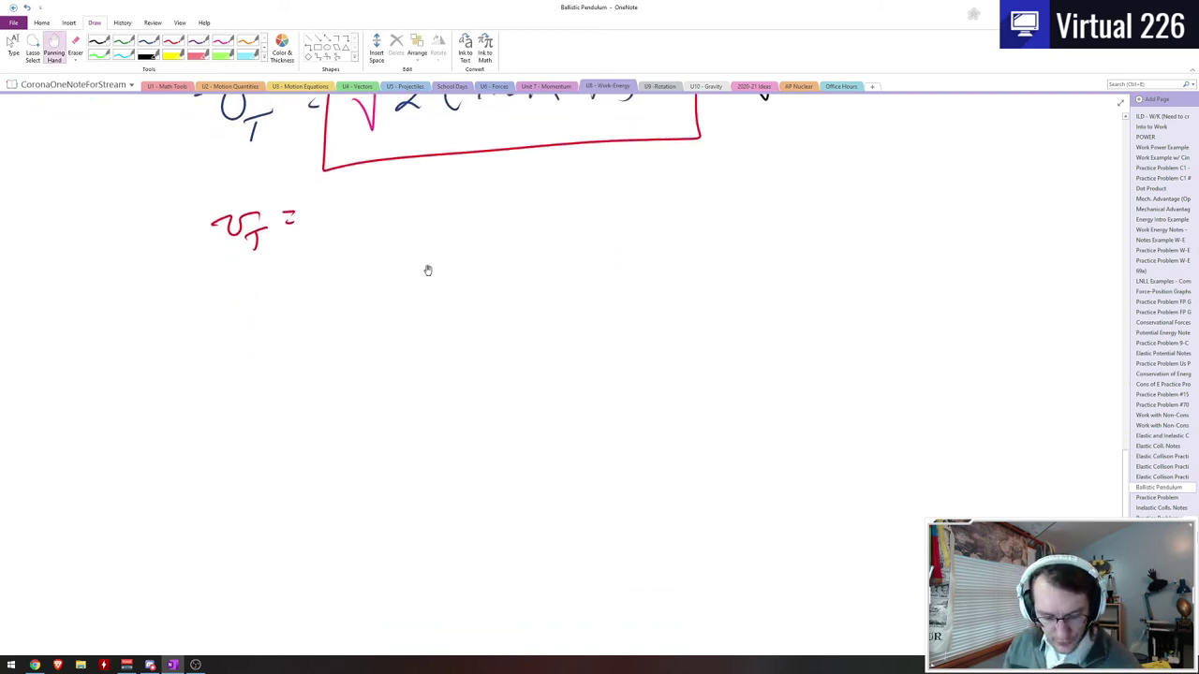
{"action": "left_click_drag", "start_coordinate": [396, 272], "coordinate": [397, 554]}
{"action": "scroll", "coordinate": [398, 554], "scroll_direction": "up", "scroll_amount": 3}
{"action": "scroll", "coordinate": [442, 398], "scroll_direction": "up", "scroll_amount": 3}
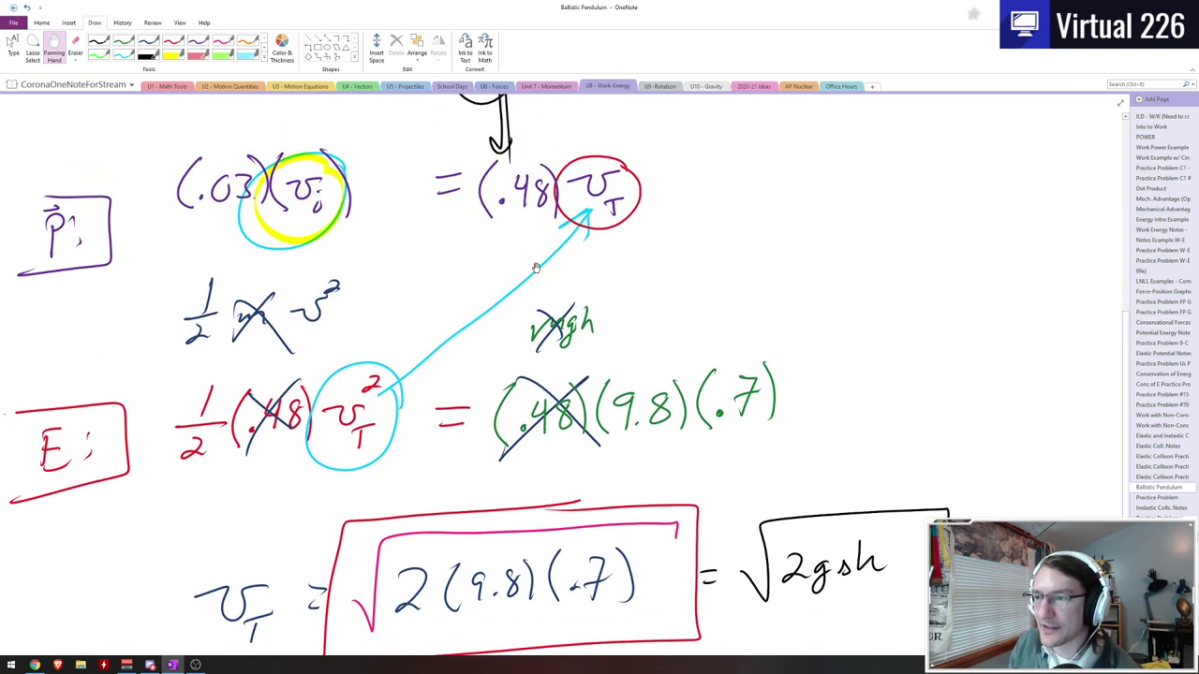
{"action": "left_click", "coordinate": [246, 42]}
{"action": "mouse_move", "coordinate": [157, 122]}
{"action": "left_mouse_down"}
{"action": "mouse_move", "coordinate": [148, 145]}
{"action": "mouse_move", "coordinate": [655, 242]}
{"action": "mouse_move", "coordinate": [359, 137]}
{"action": "mouse_move", "coordinate": [187, 138]}
{"action": "left_mouse_up"}
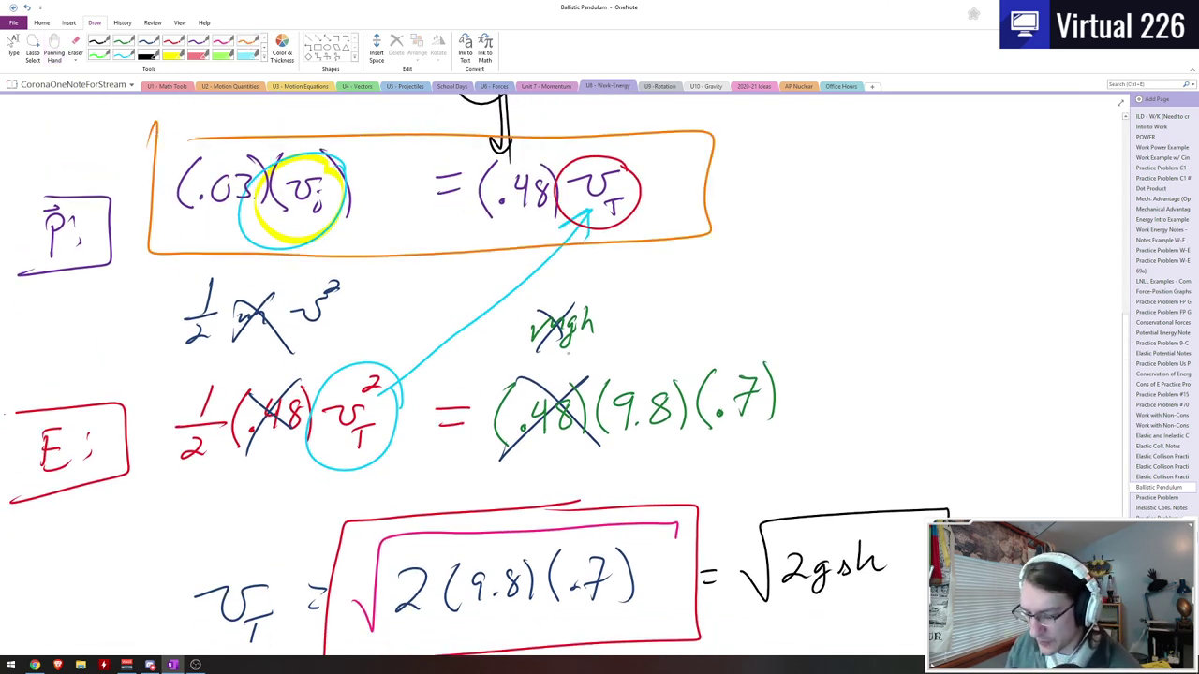
{"action": "left_click", "coordinate": [53, 45]}
{"action": "left_click_drag", "start_coordinate": [713, 349], "coordinate": [79, 400]}
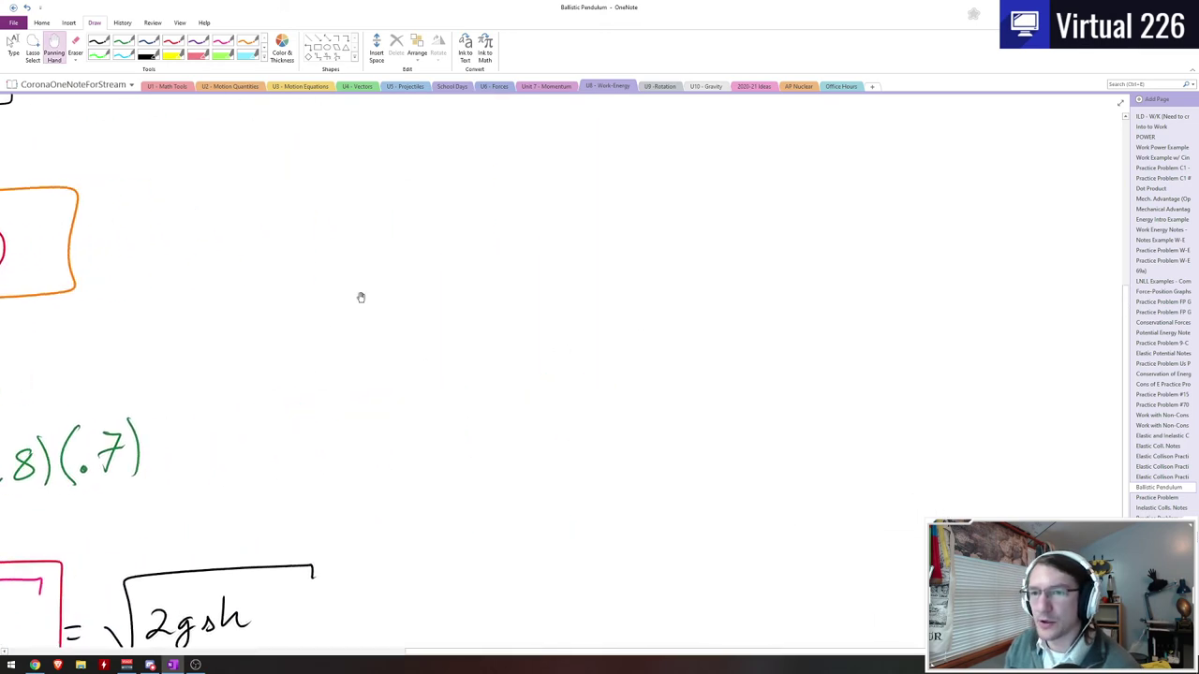
Step: In purple ink, write (.03)vi = in the blank space
{"action": "left_click", "coordinate": [198, 42]}
{"action": "left_click_drag", "start_coordinate": [436, 205], "coordinate": [411, 273]}
{"action": "left_click", "coordinate": [434, 269]}
{"action": "left_click_drag", "start_coordinate": [461, 233], "coordinate": [459, 234]}
{"action": "left_click_drag", "start_coordinate": [480, 227], "coordinate": [484, 253]}
{"action": "left_click_drag", "start_coordinate": [497, 197], "coordinate": [502, 264]}
{"action": "mouse_move", "coordinate": [538, 222]}
{"action": "left_mouse_down"}
{"action": "mouse_move", "coordinate": [551, 234]}
{"action": "mouse_move", "coordinate": [572, 220]}
{"action": "left_mouse_up"}
{"action": "left_click_drag", "start_coordinate": [566, 245], "coordinate": [569, 260]}
{"action": "left_click", "coordinate": [585, 227]}
{"action": "left_click_drag", "start_coordinate": [610, 224], "coordinate": [631, 221]}
{"action": "left_click_drag", "start_coordinate": [613, 236], "coordinate": [629, 234]}
Step: Write (.48)vT after the equals sign
{"action": "left_click", "coordinate": [53, 47]}
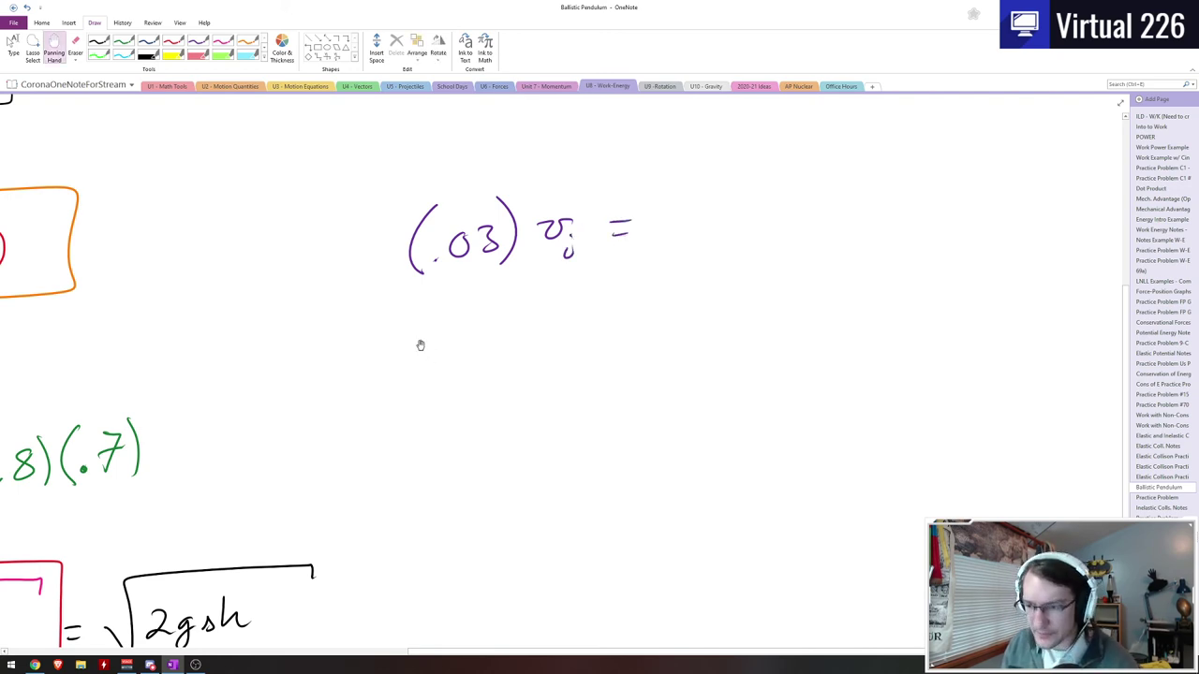
{"action": "left_click_drag", "start_coordinate": [403, 343], "coordinate": [287, 337]}
{"action": "left_click", "coordinate": [197, 42]}
{"action": "left_click_drag", "start_coordinate": [561, 202], "coordinate": [559, 249]}
{"action": "left_click", "coordinate": [573, 238]}
{"action": "left_click_drag", "start_coordinate": [594, 213], "coordinate": [604, 230]}
{"action": "mouse_move", "coordinate": [600, 215]}
{"action": "left_mouse_down"}
{"action": "mouse_move", "coordinate": [601, 242]}
{"action": "mouse_move", "coordinate": [622, 216]}
{"action": "left_mouse_up"}
{"action": "left_click_drag", "start_coordinate": [628, 194], "coordinate": [642, 250]}
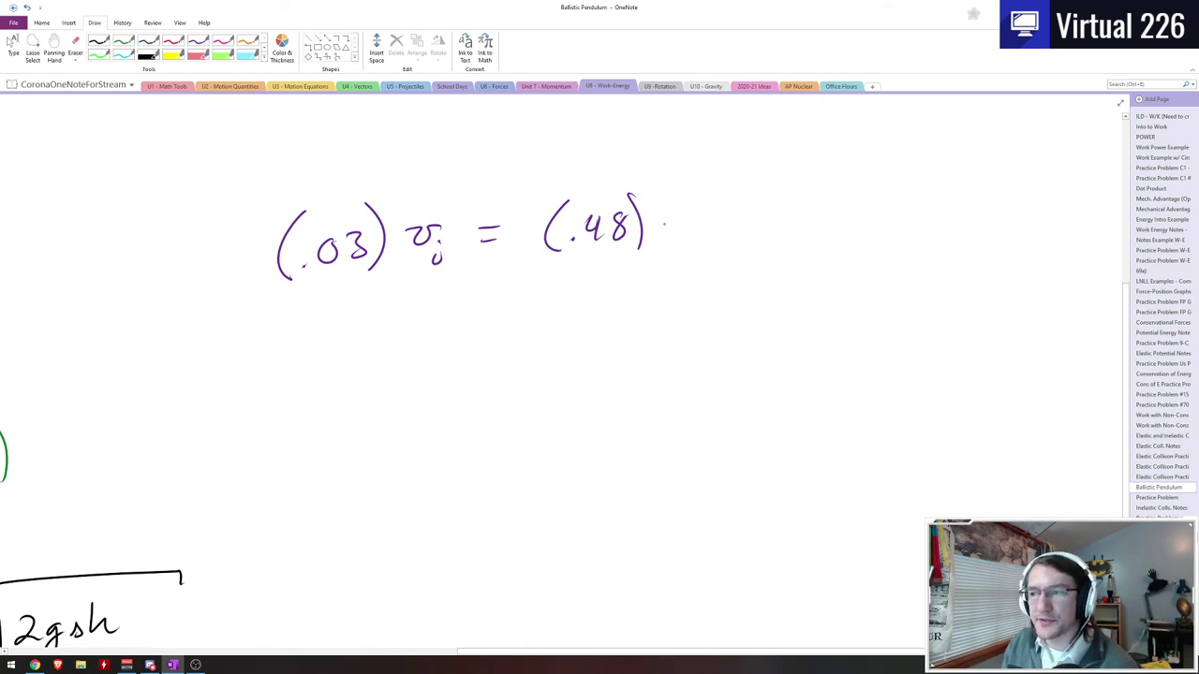
{"action": "mouse_move", "coordinate": [664, 213]}
{"action": "left_mouse_down"}
{"action": "mouse_move", "coordinate": [706, 215]}
{"action": "mouse_move", "coordinate": [708, 251]}
{"action": "left_mouse_up"}
{"action": "left_click_drag", "start_coordinate": [703, 240], "coordinate": [717, 236]}
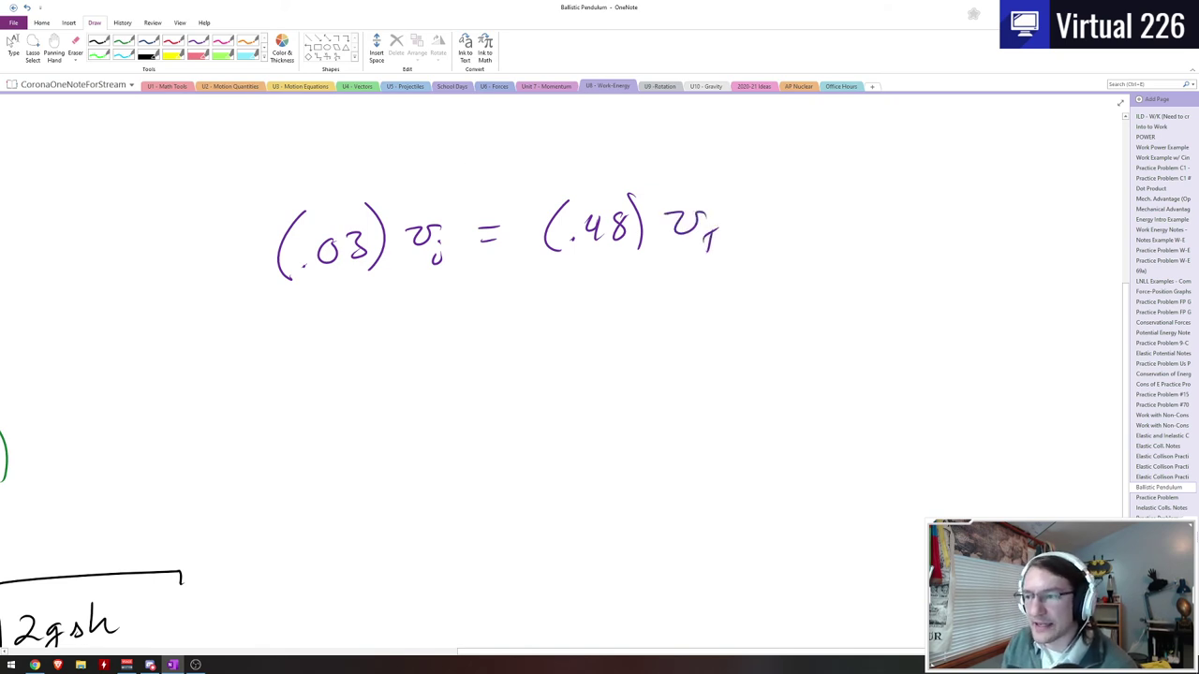
Step: Replace vT after (.48) with √(2(9.8)(.7))
{"action": "left_click", "coordinate": [78, 56]}
{"action": "left_click", "coordinate": [56, 104]}
{"action": "left_click", "coordinate": [702, 230]}
{"action": "left_click", "coordinate": [712, 240]}
{"action": "left_click", "coordinate": [198, 43]}
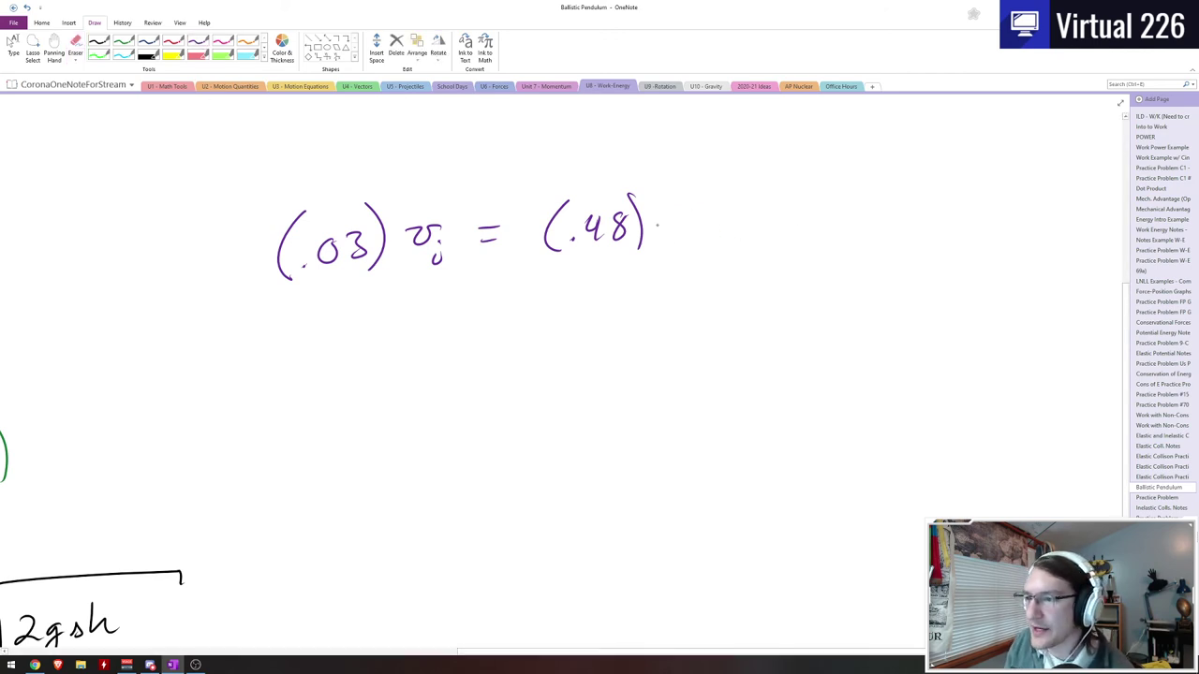
{"action": "mouse_move", "coordinate": [650, 225]}
{"action": "left_mouse_down"}
{"action": "mouse_move", "coordinate": [794, 175]}
{"action": "mouse_move", "coordinate": [864, 171]}
{"action": "left_mouse_up"}
{"action": "left_click_drag", "start_coordinate": [694, 217], "coordinate": [722, 240]}
{"action": "left_click_drag", "start_coordinate": [748, 208], "coordinate": [742, 240]}
{"action": "mouse_move", "coordinate": [766, 216]}
{"action": "left_mouse_down"}
{"action": "mouse_move", "coordinate": [759, 238]}
{"action": "mouse_move", "coordinate": [792, 238]}
{"action": "left_mouse_up"}
{"action": "mouse_move", "coordinate": [818, 206]}
{"action": "left_mouse_down"}
{"action": "mouse_move", "coordinate": [809, 238]}
{"action": "mouse_move", "coordinate": [839, 233]}
{"action": "left_mouse_up"}
{"action": "left_click", "coordinate": [820, 227]}
{"action": "left_click_drag", "start_coordinate": [854, 191], "coordinate": [858, 234]}
{"action": "left_click_drag", "start_coordinate": [867, 171], "coordinate": [868, 187]}
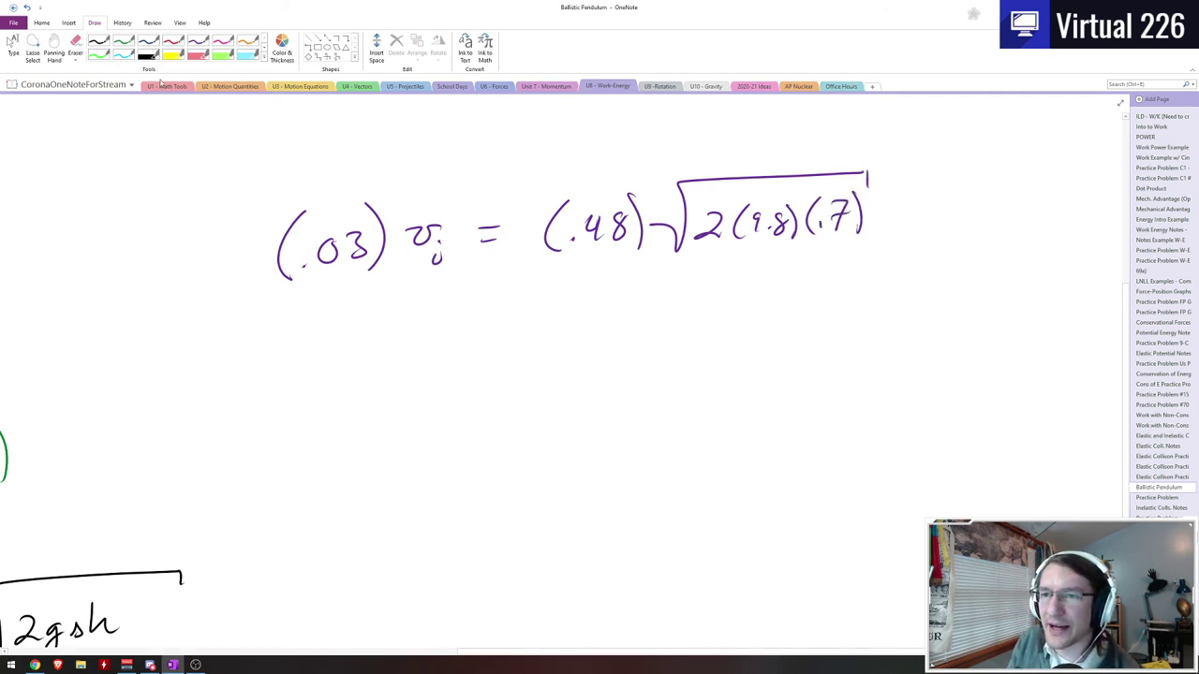
Step: In red, divide both sides by .03 and cancel the .03 on the left
{"action": "left_click", "coordinate": [172, 43]}
{"action": "left_click_drag", "start_coordinate": [253, 293], "coordinate": [368, 279]}
{"action": "left_click", "coordinate": [286, 333]}
{"action": "left_click_drag", "start_coordinate": [305, 317], "coordinate": [302, 333]}
{"action": "mouse_move", "coordinate": [324, 312]}
{"action": "left_mouse_down"}
{"action": "mouse_move", "coordinate": [335, 309]}
{"action": "mouse_move", "coordinate": [324, 336]}
{"action": "left_mouse_up"}
{"action": "left_click_drag", "start_coordinate": [567, 273], "coordinate": [847, 249]}
{"action": "left_click", "coordinate": [658, 320]}
{"action": "left_click_drag", "start_coordinate": [692, 296], "coordinate": [717, 316]}
{"action": "left_click_drag", "start_coordinate": [361, 215], "coordinate": [297, 345]}
{"action": "left_click_drag", "start_coordinate": [286, 191], "coordinate": [381, 366]}
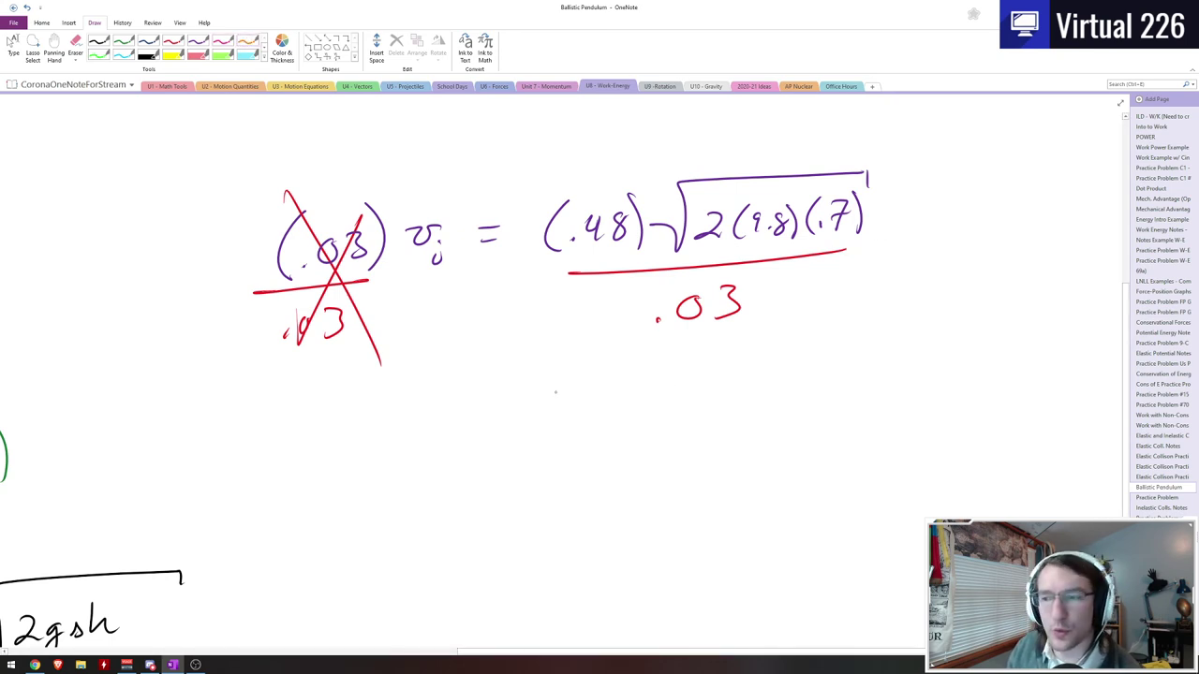
Step: Write vi ≈ 59 m/s below in orange and box the answer
{"action": "mouse_move", "coordinate": [436, 431]}
{"action": "left_mouse_down"}
{"action": "mouse_move", "coordinate": [496, 432]}
{"action": "mouse_move", "coordinate": [489, 474]}
{"action": "mouse_move", "coordinate": [489, 409]}
{"action": "left_mouse_up"}
{"action": "left_click_drag", "start_coordinate": [481, 403], "coordinate": [482, 418]}
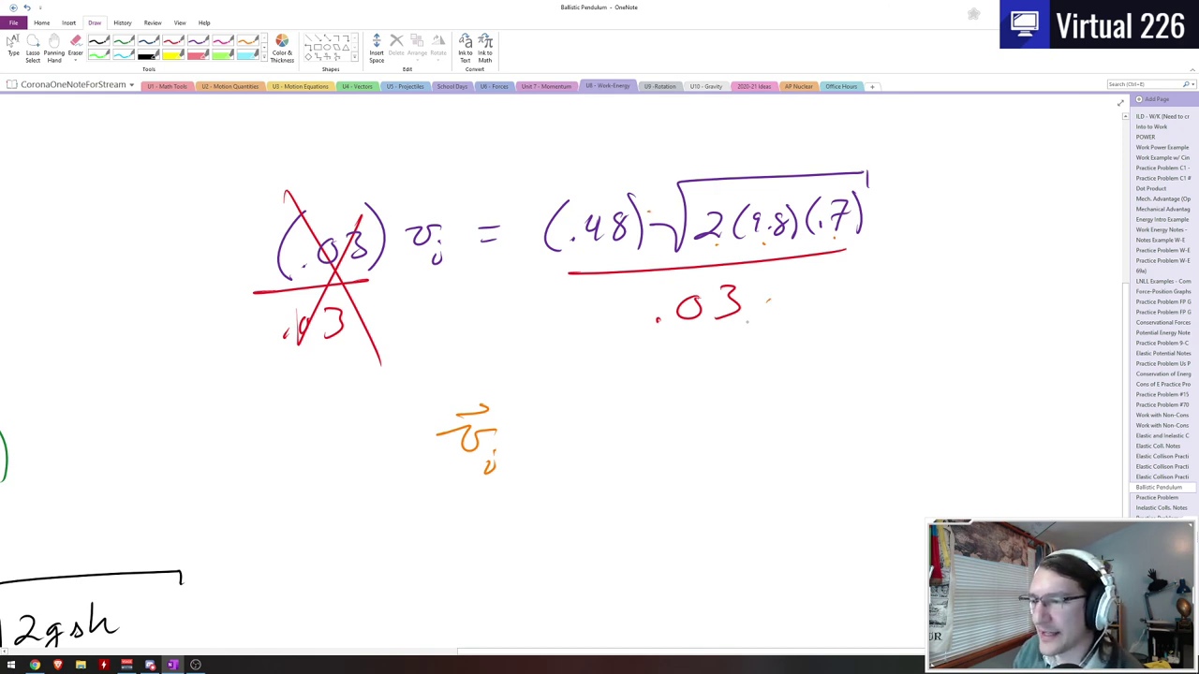
{"action": "mouse_move", "coordinate": [529, 434]}
{"action": "left_mouse_down"}
{"action": "mouse_move", "coordinate": [560, 432]}
{"action": "mouse_move", "coordinate": [558, 450]}
{"action": "left_mouse_up"}
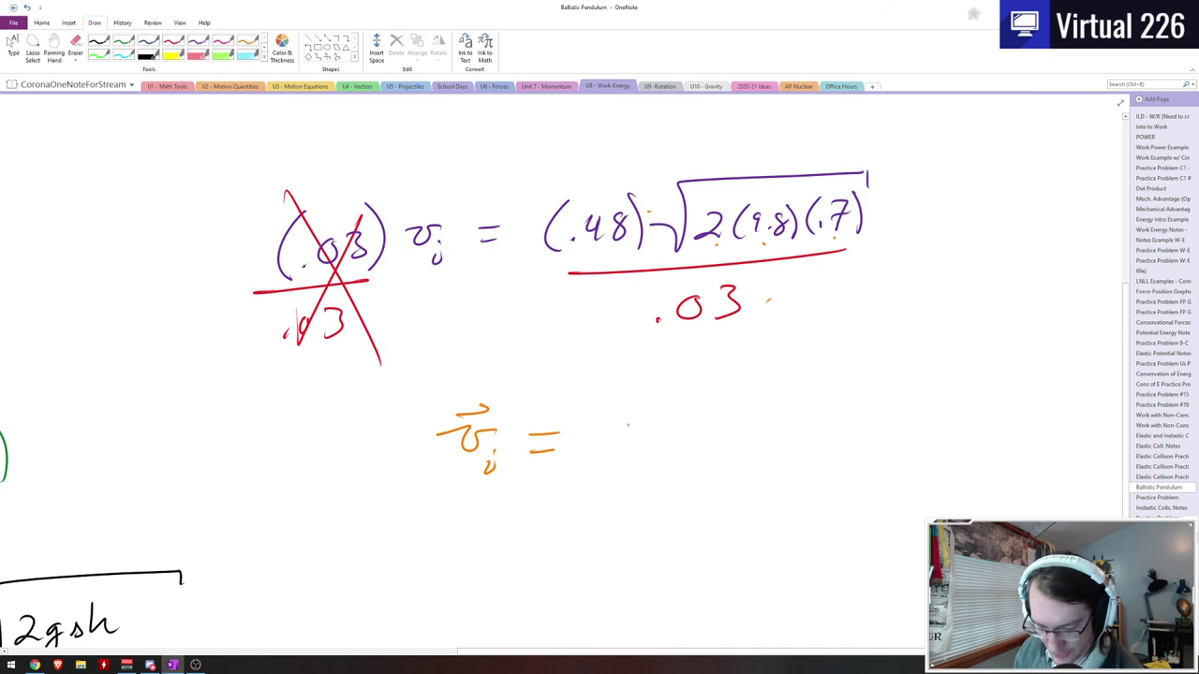
{"action": "left_click_drag", "start_coordinate": [531, 412], "coordinate": [559, 408]}
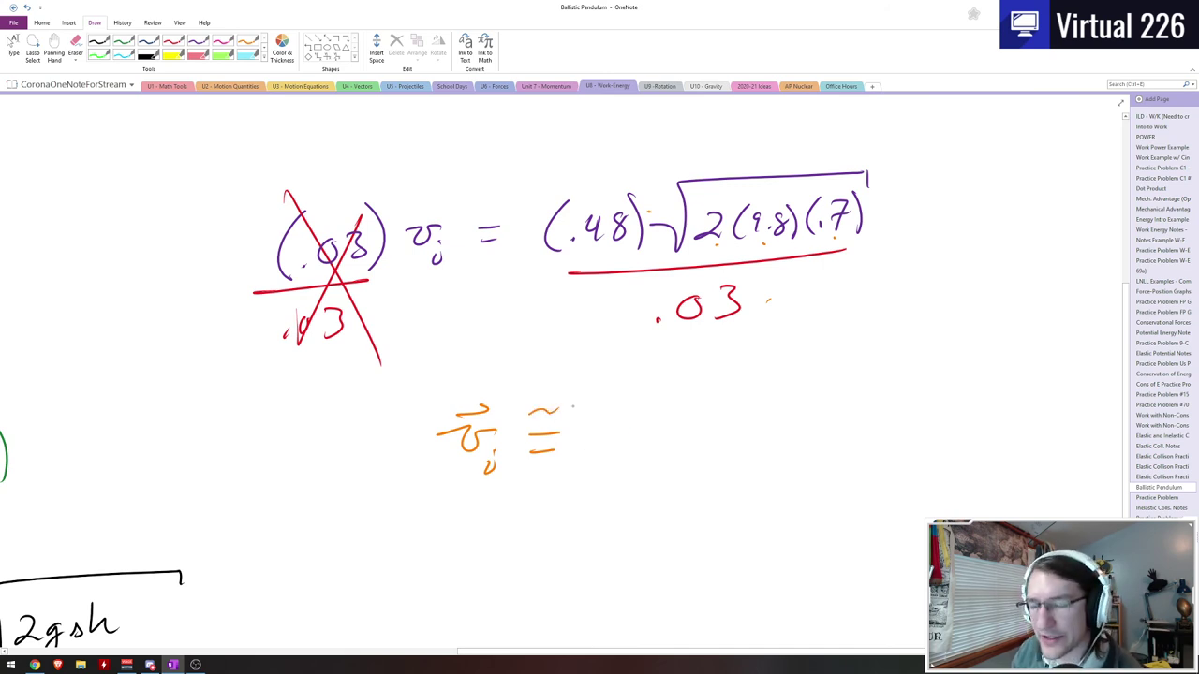
{"action": "mouse_move", "coordinate": [599, 429]}
{"action": "left_mouse_down"}
{"action": "mouse_move", "coordinate": [607, 448]}
{"action": "mouse_move", "coordinate": [586, 457]}
{"action": "left_mouse_up"}
{"action": "mouse_move", "coordinate": [599, 427]}
{"action": "left_mouse_down"}
{"action": "mouse_move", "coordinate": [629, 425]}
{"action": "mouse_move", "coordinate": [639, 459]}
{"action": "mouse_move", "coordinate": [697, 423]}
{"action": "mouse_move", "coordinate": [697, 436]}
{"action": "left_mouse_up"}
{"action": "left_click_drag", "start_coordinate": [697, 453], "coordinate": [673, 468]}
{"action": "mouse_move", "coordinate": [732, 387]}
{"action": "left_mouse_down"}
{"action": "mouse_move", "coordinate": [740, 524]}
{"action": "mouse_move", "coordinate": [516, 384]}
{"action": "mouse_move", "coordinate": [846, 382]}
{"action": "left_mouse_up"}
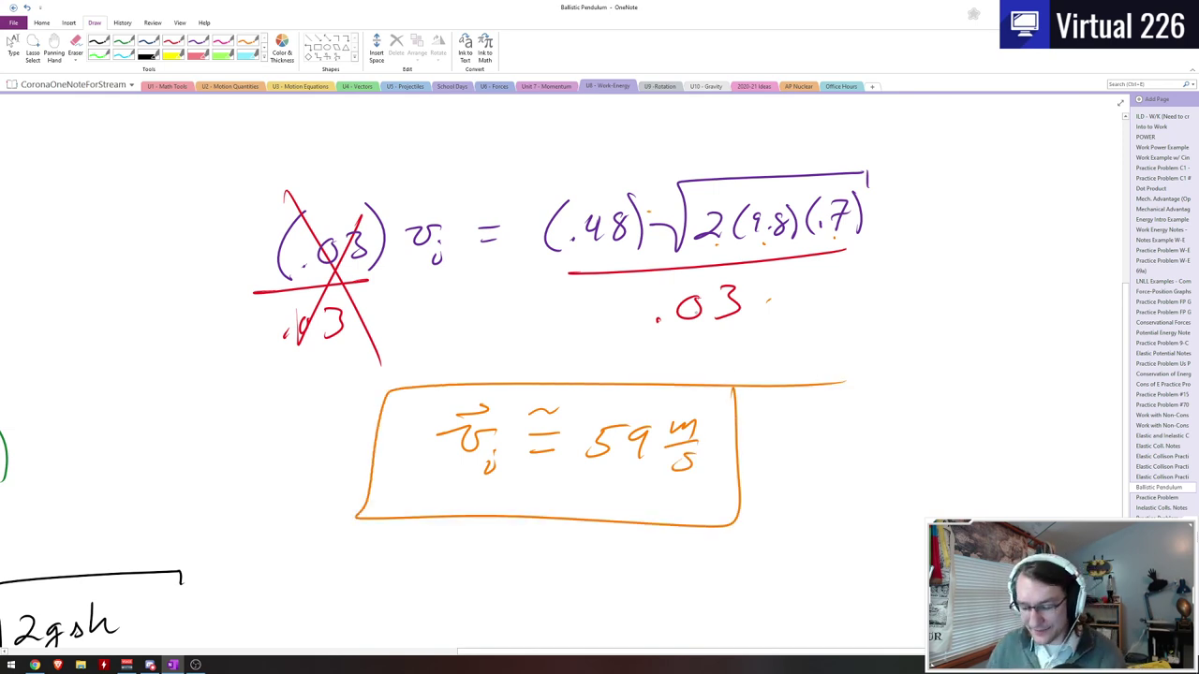
Step: Pan back to the pendulum diagram and circle it in green
{"action": "left_click", "coordinate": [53, 47]}
{"action": "left_click_drag", "start_coordinate": [294, 422], "coordinate": [455, 396]}
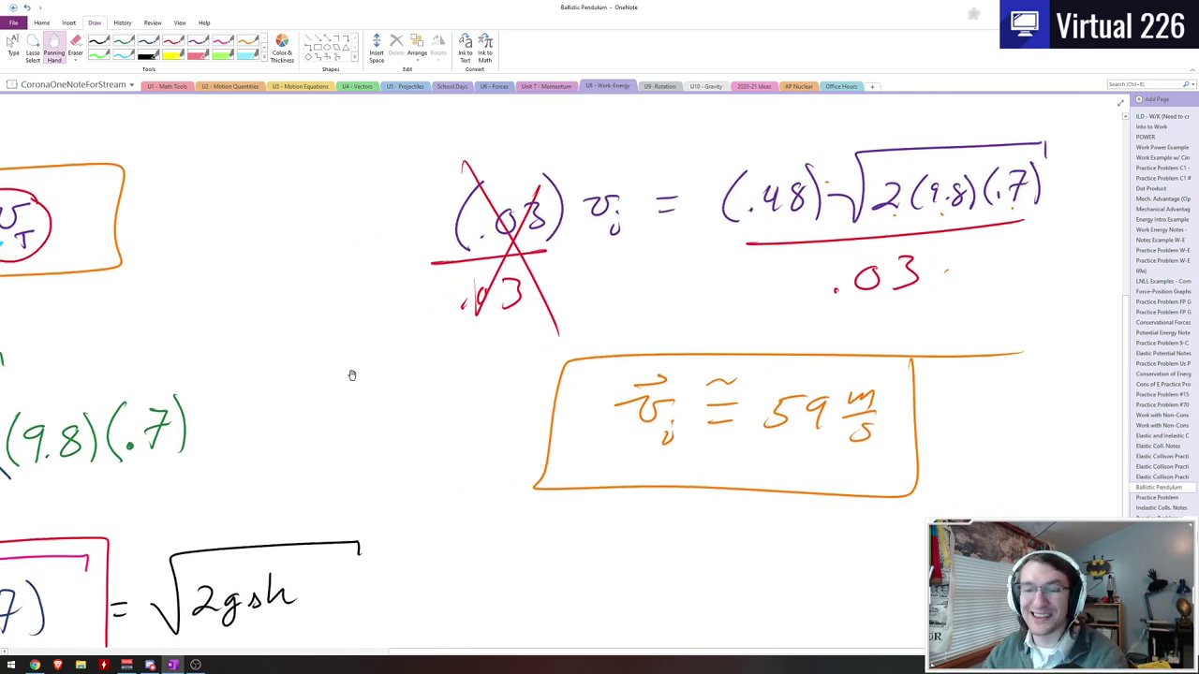
{"action": "scroll", "coordinate": [352, 375], "scroll_direction": "down", "scroll_amount": 3}
{"action": "left_click_drag", "start_coordinate": [340, 380], "coordinate": [448, 416]}
{"action": "left_click", "coordinate": [223, 53]}
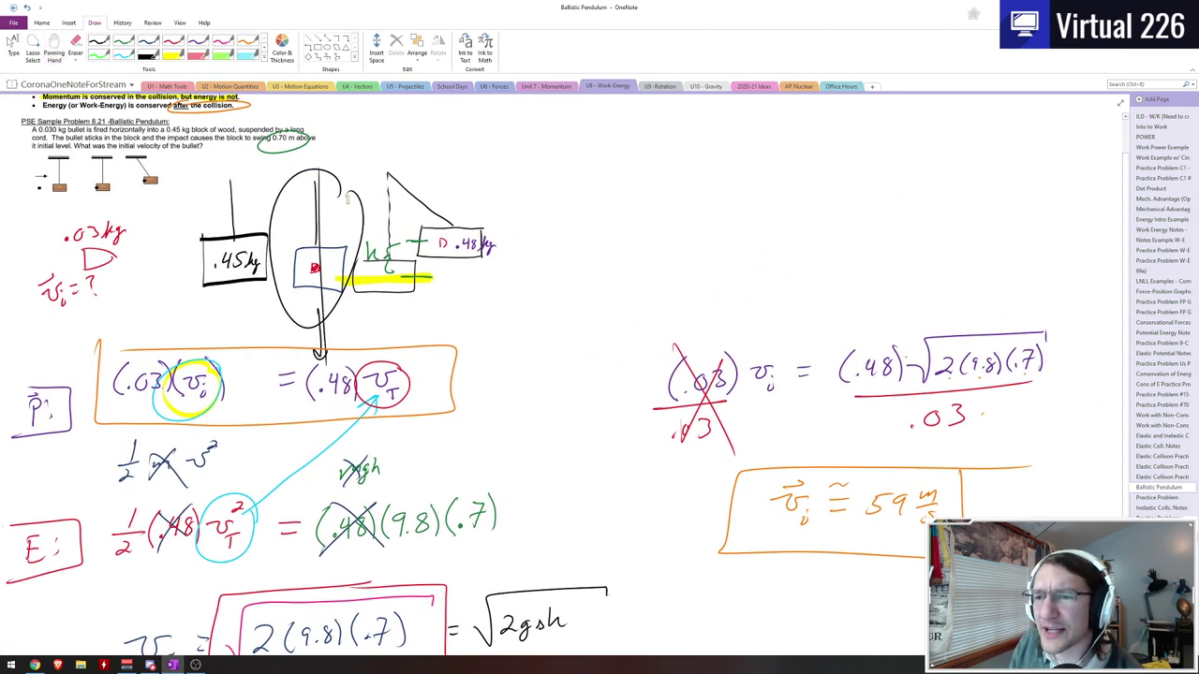
{"action": "mouse_move", "coordinate": [337, 176]}
{"action": "left_mouse_down"}
{"action": "mouse_move", "coordinate": [262, 324]}
{"action": "mouse_move", "coordinate": [298, 329]}
{"action": "left_mouse_up"}
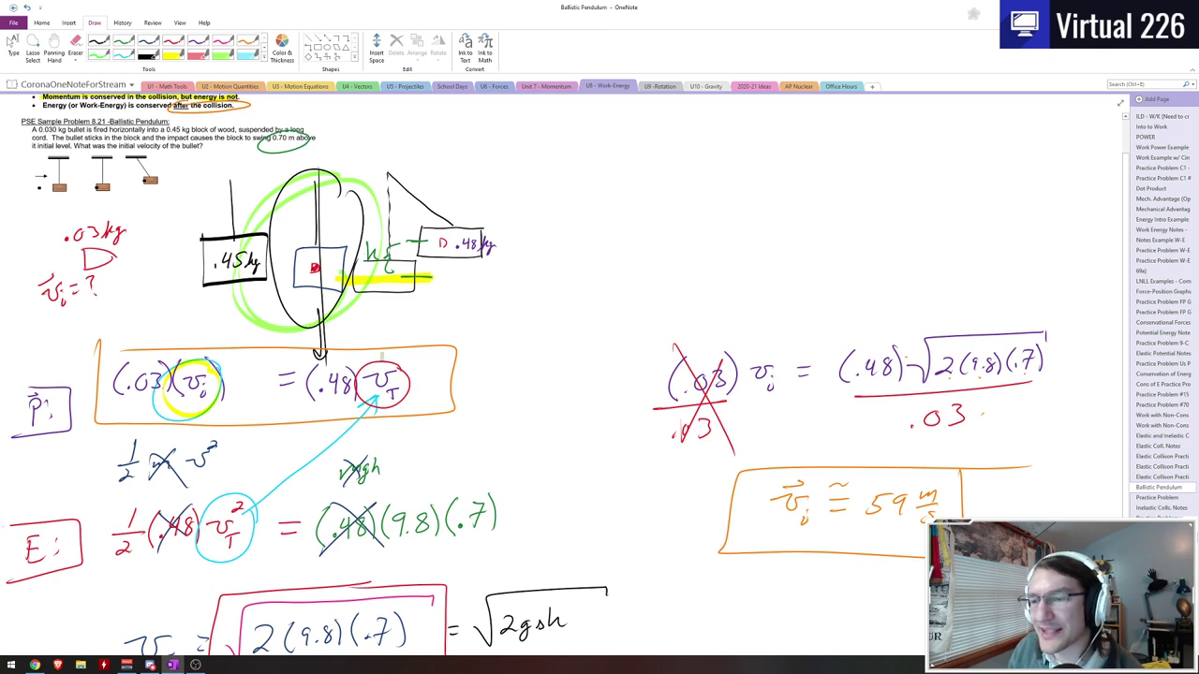
Step: Highlight the vT term in the energy equation in green
{"action": "mouse_move", "coordinate": [206, 510]}
{"action": "left_mouse_down"}
{"action": "mouse_move", "coordinate": [239, 524]}
{"action": "mouse_move", "coordinate": [208, 549]}
{"action": "left_mouse_up"}
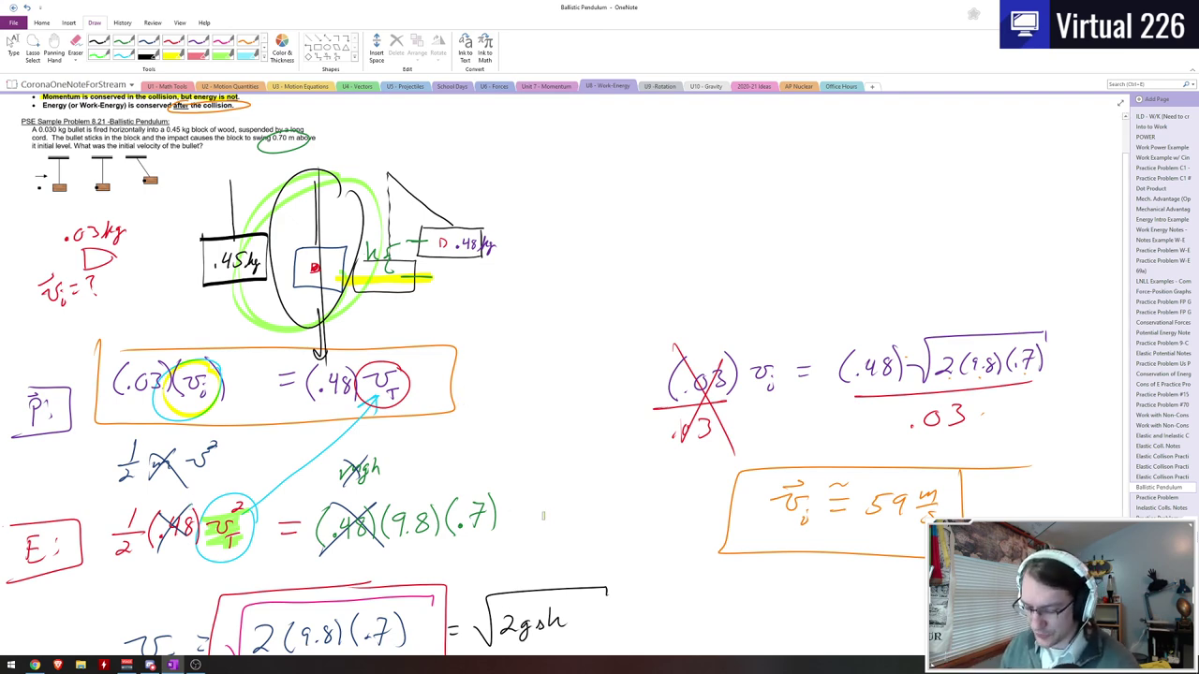
{"action": "left_click_drag", "start_coordinate": [565, 552], "coordinate": [536, 379]}
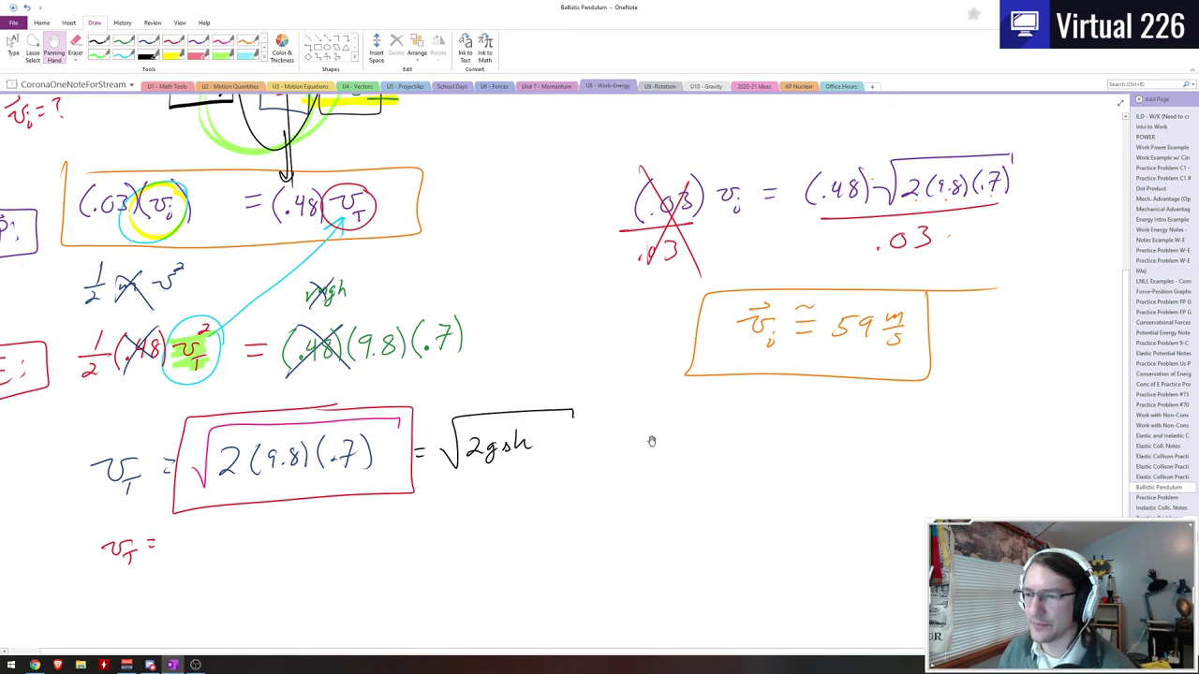
{"action": "left_click_drag", "start_coordinate": [617, 379], "coordinate": [618, 465]}
{"action": "scroll", "coordinate": [587, 358], "scroll_direction": "down", "scroll_amount": 3, "text": "ctrl"}
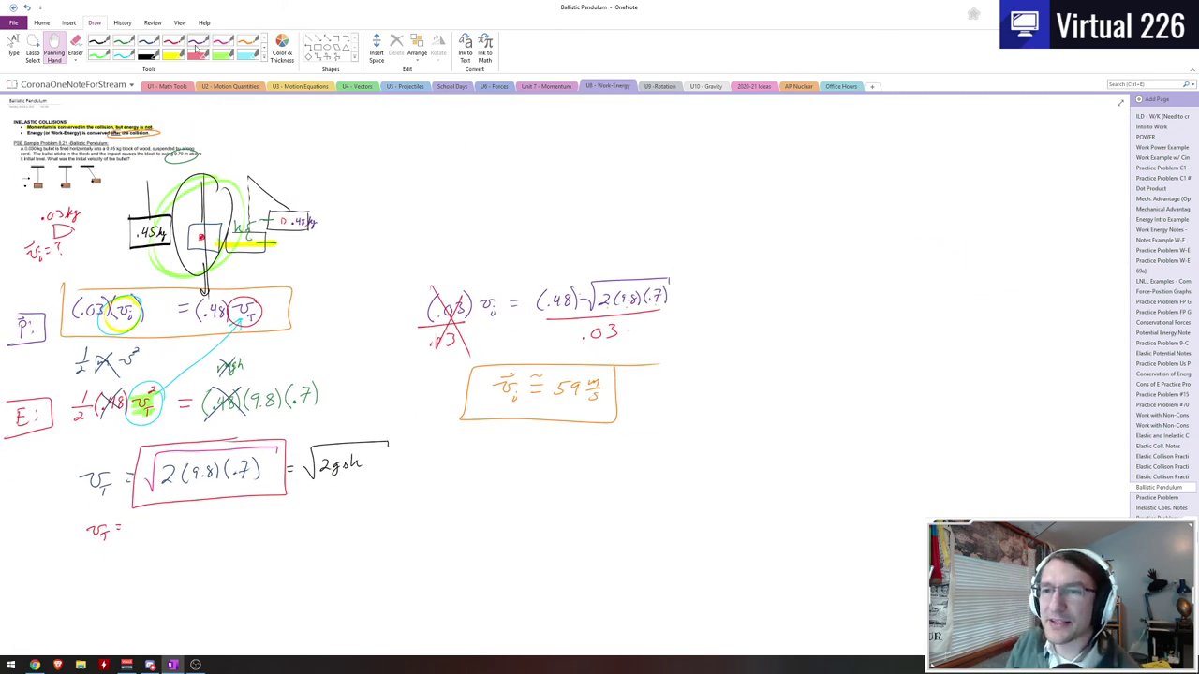
Step: Write a large yellow 'Fr' and draw a long diagonal line across the page
{"action": "left_click", "coordinate": [247, 44]}
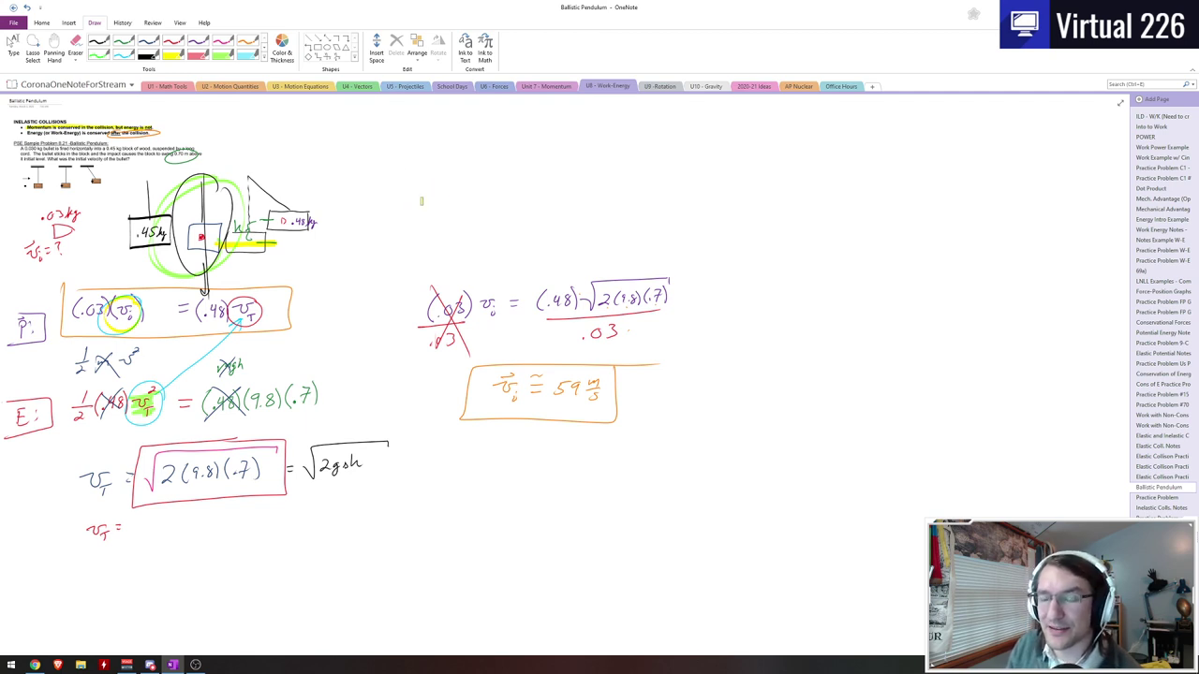
{"action": "mouse_move", "coordinate": [427, 165]}
{"action": "left_mouse_down"}
{"action": "mouse_move", "coordinate": [428, 219]}
{"action": "mouse_move", "coordinate": [499, 136]}
{"action": "left_mouse_up"}
{"action": "mouse_move", "coordinate": [424, 214]}
{"action": "left_mouse_down"}
{"action": "mouse_move", "coordinate": [497, 136]}
{"action": "mouse_move", "coordinate": [479, 186]}
{"action": "mouse_move", "coordinate": [545, 195]}
{"action": "left_mouse_up"}
{"action": "left_click_drag", "start_coordinate": [370, 298], "coordinate": [777, 162]}
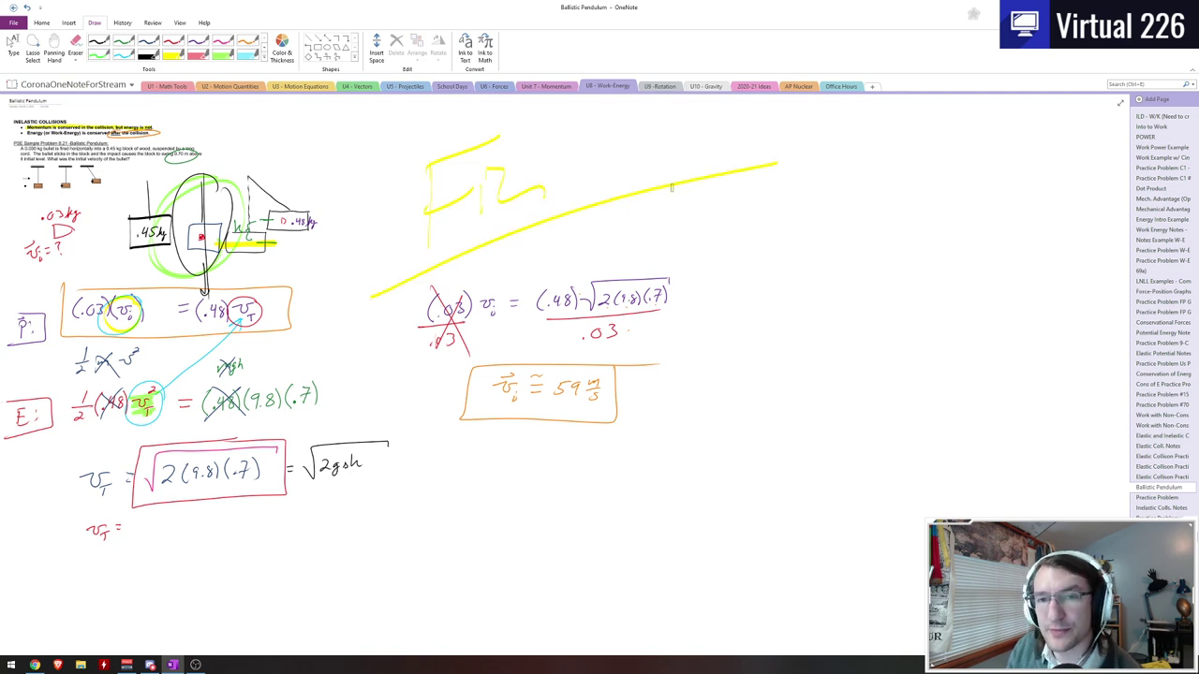